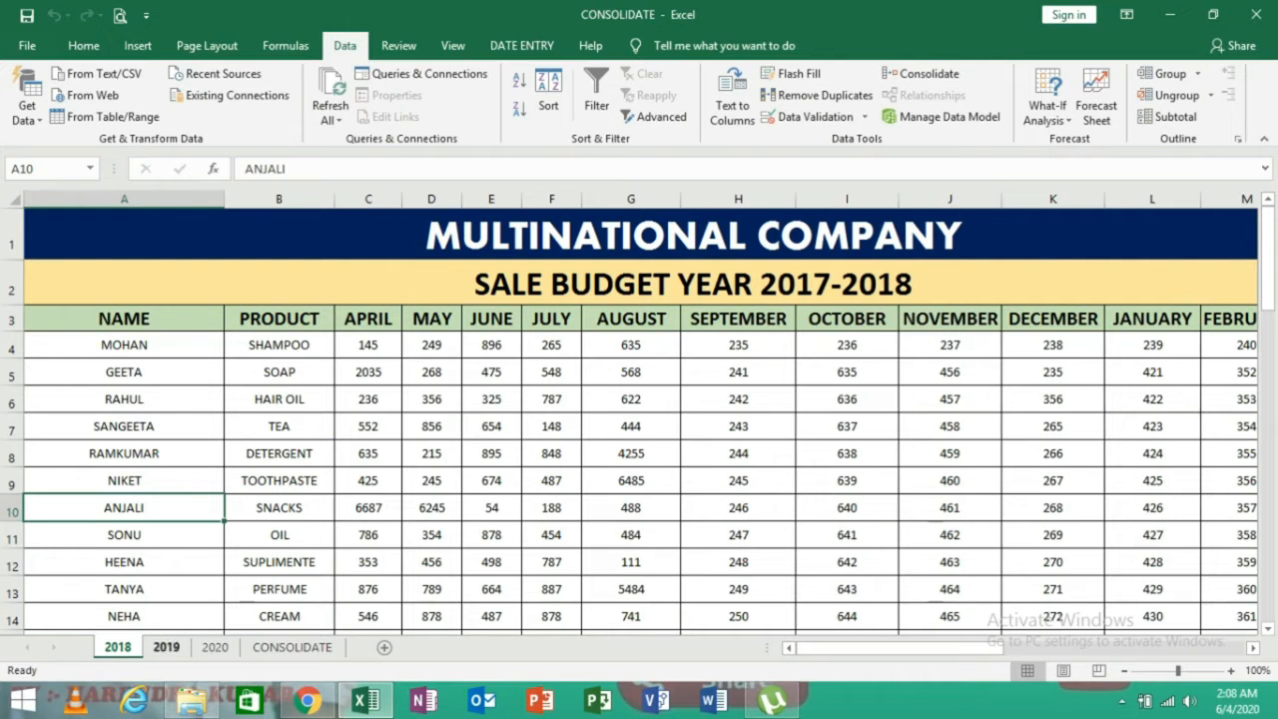
# Step: Look through the 2019, 2020, CONSOLIDATE and 2018 sheets to compare their layouts
pyautogui.click(165, 647)
pyautogui.click(215, 647)
pyautogui.click(292, 647)
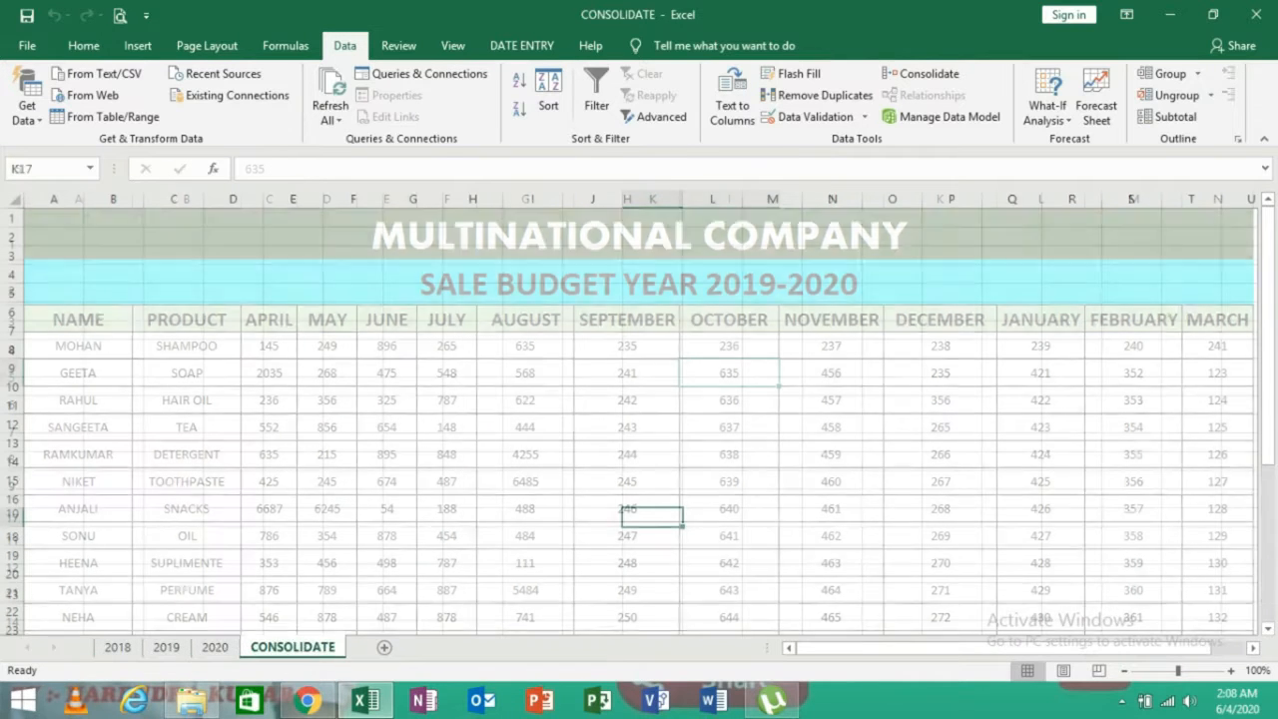
pyautogui.click(117, 647)
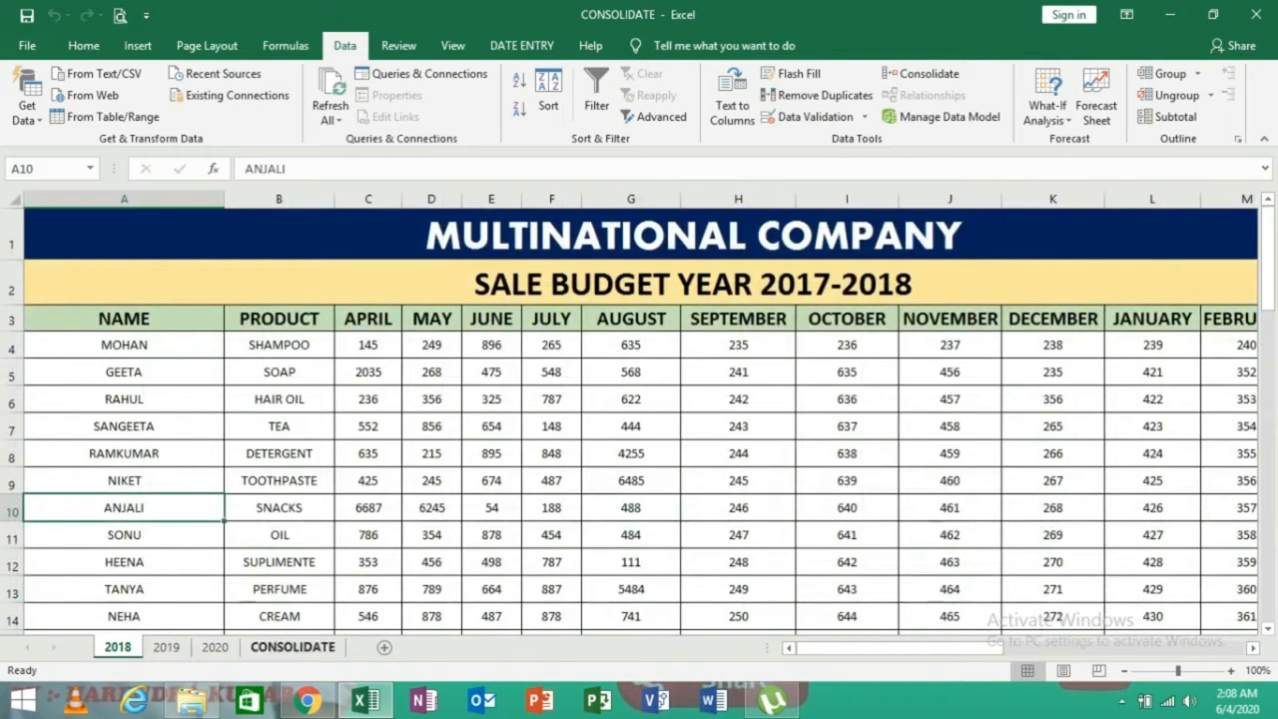
# Step: Start a Sum consolidation in cell A1 of the CONSOLIDATE sheet and add range A3:N14 of the 2018 sheet as a reference
pyautogui.click(292, 647)
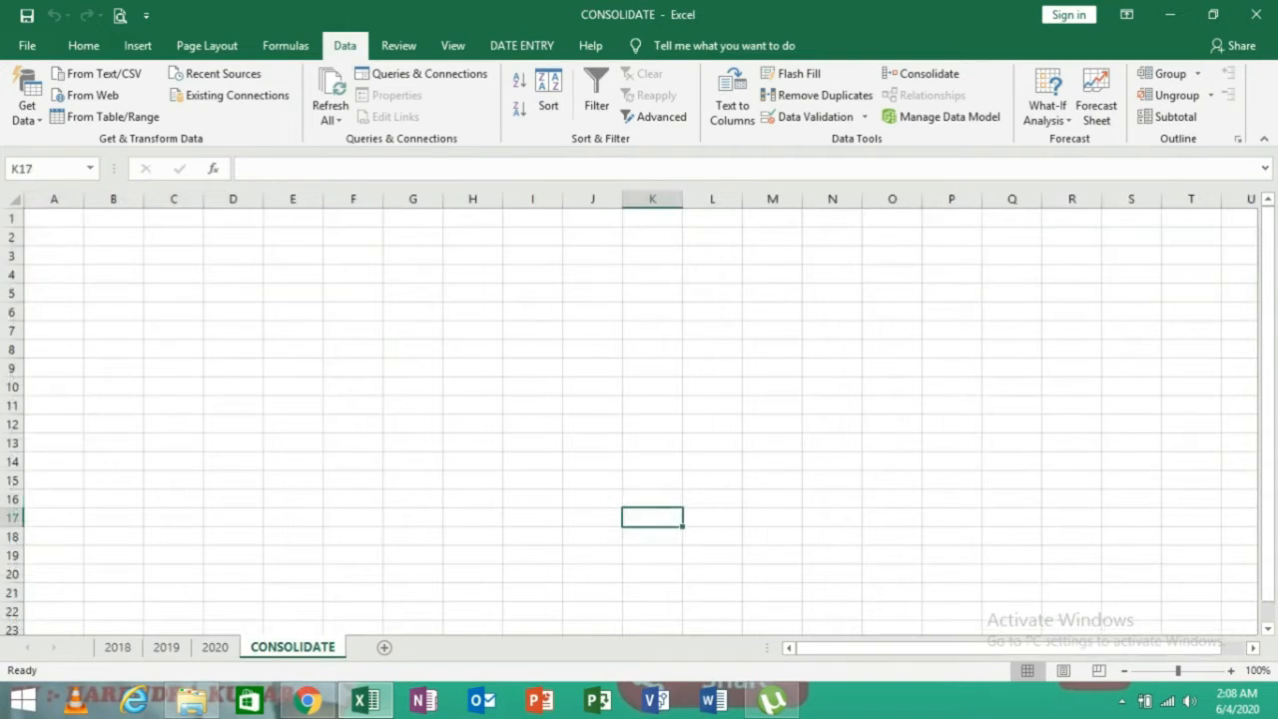
pyautogui.click(54, 218)
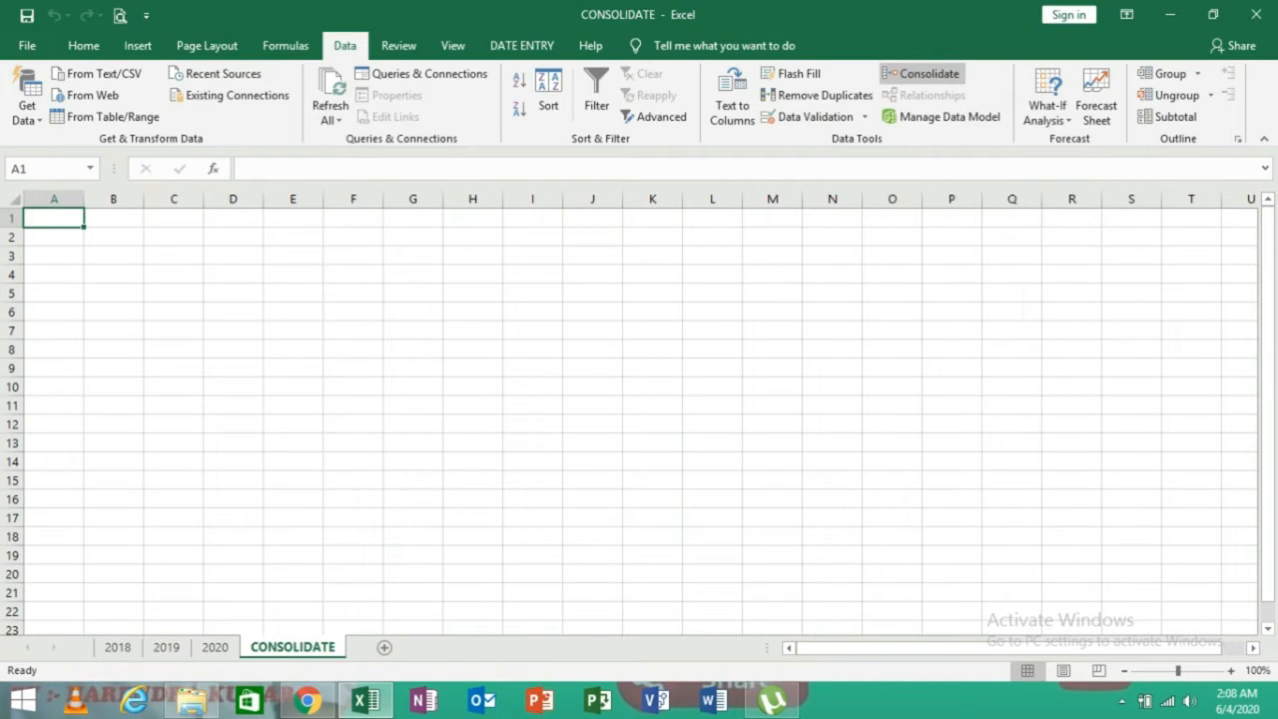
pyautogui.click(920, 74)
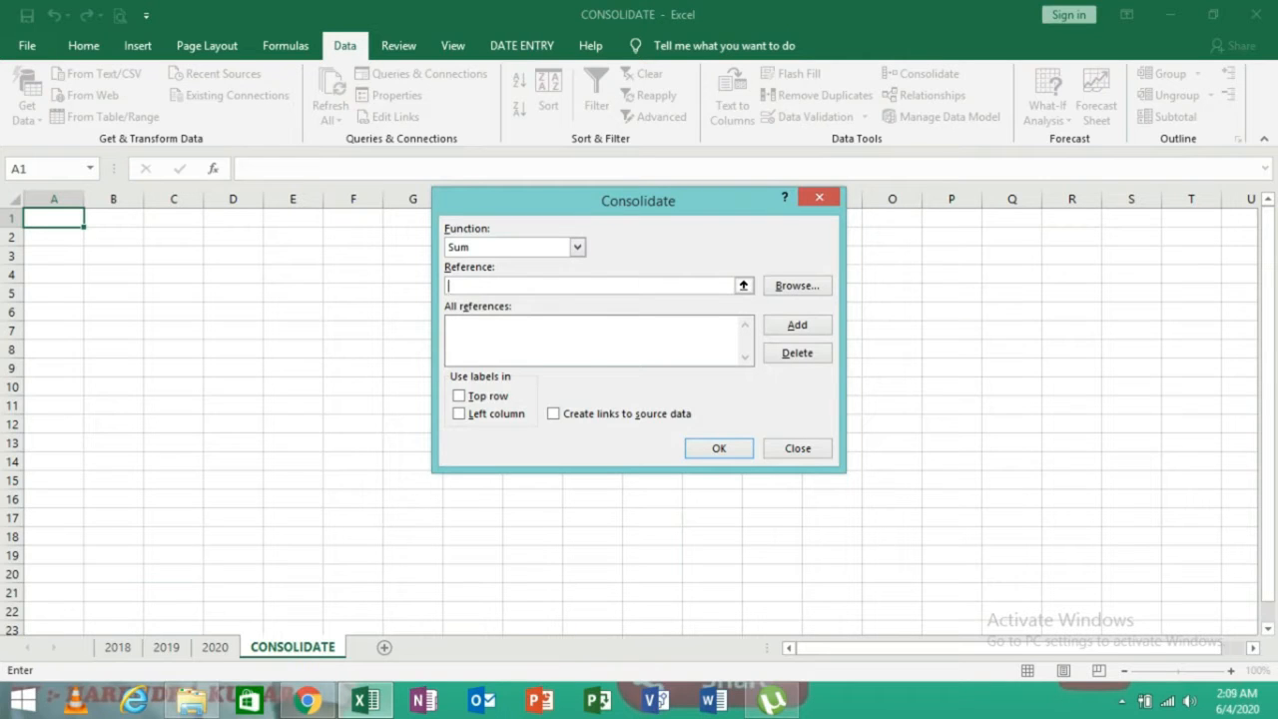
pyautogui.click(577, 246)
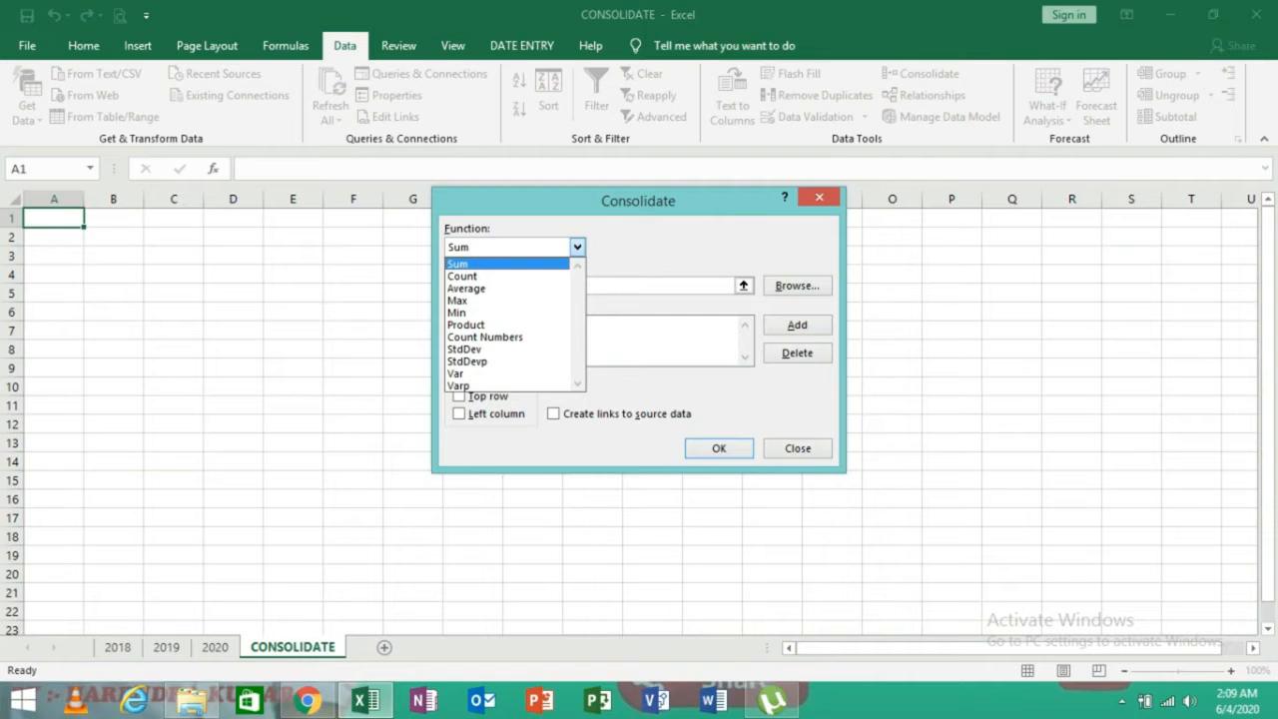
pyautogui.press('Escape')
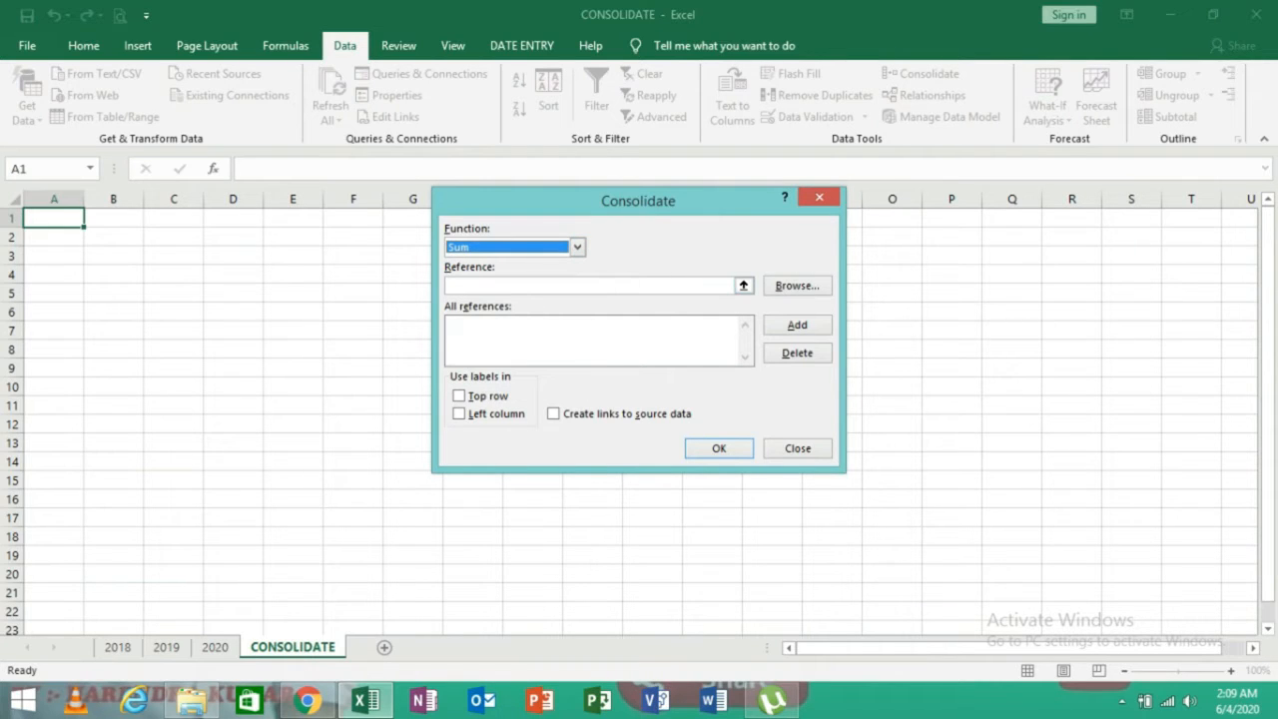
pyautogui.click(744, 286)
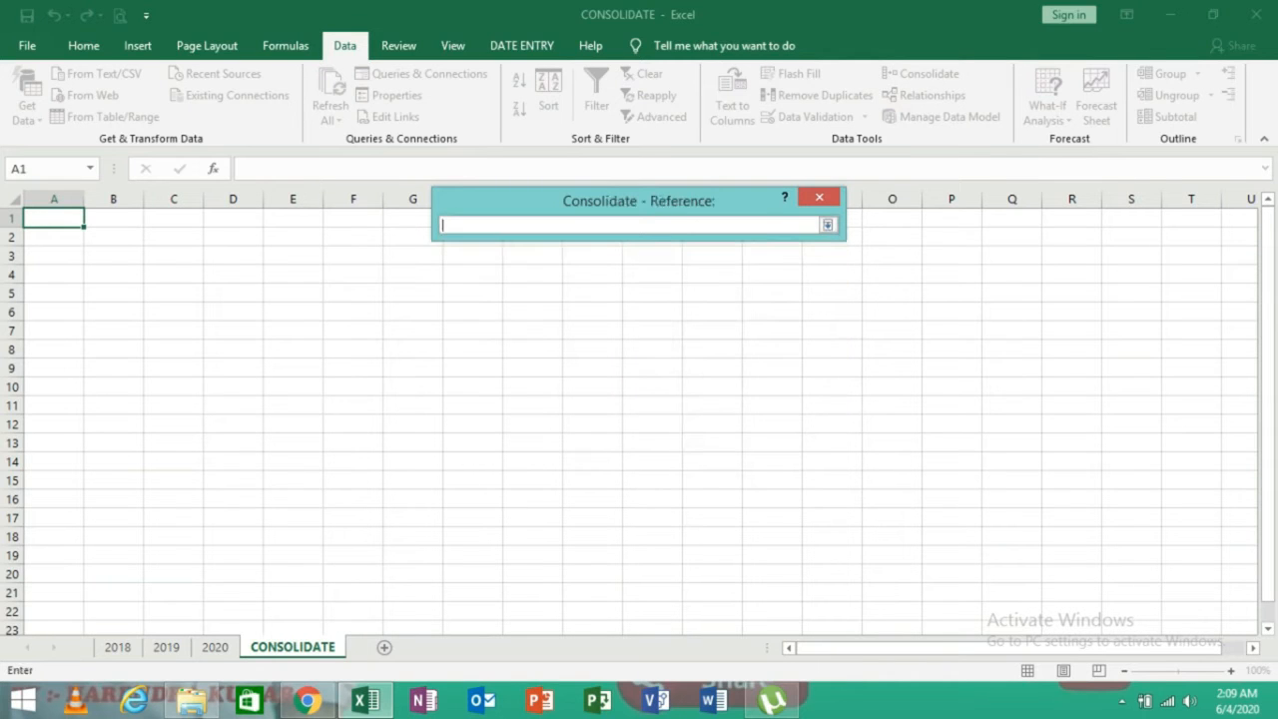
pyautogui.click(117, 647)
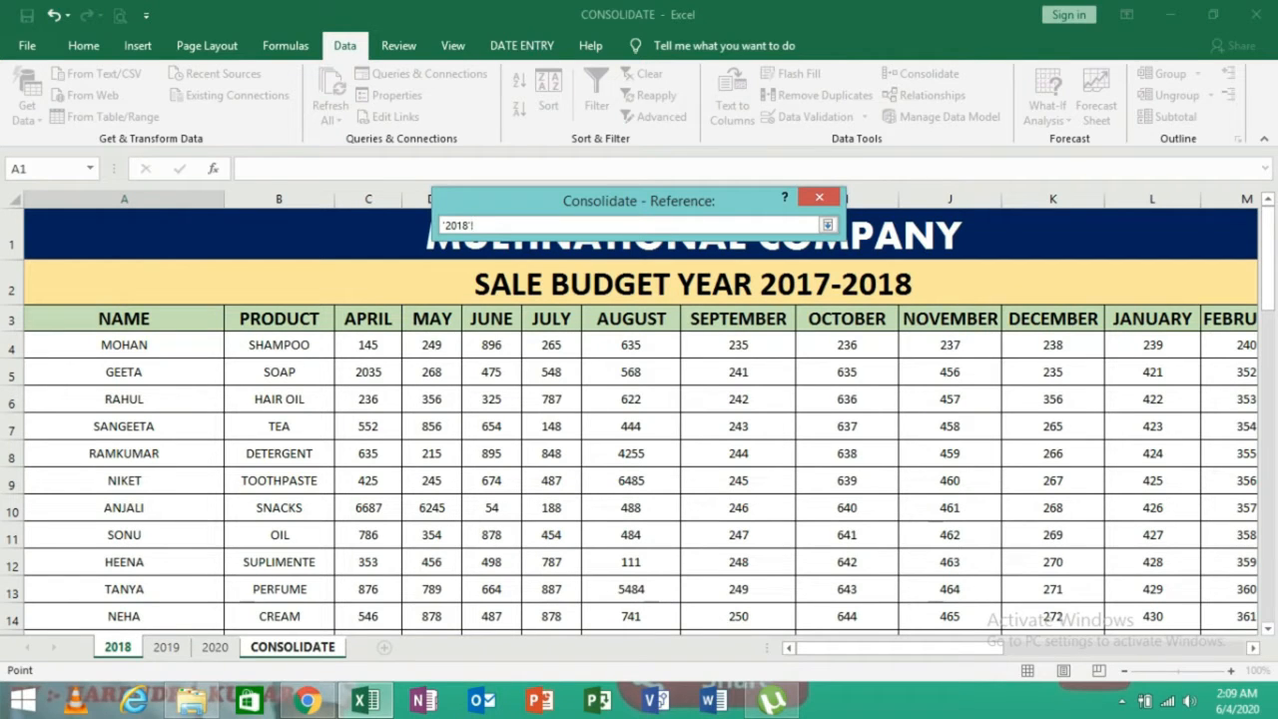
pyautogui.moveTo(124, 319); pyautogui.dragTo(1163, 262)
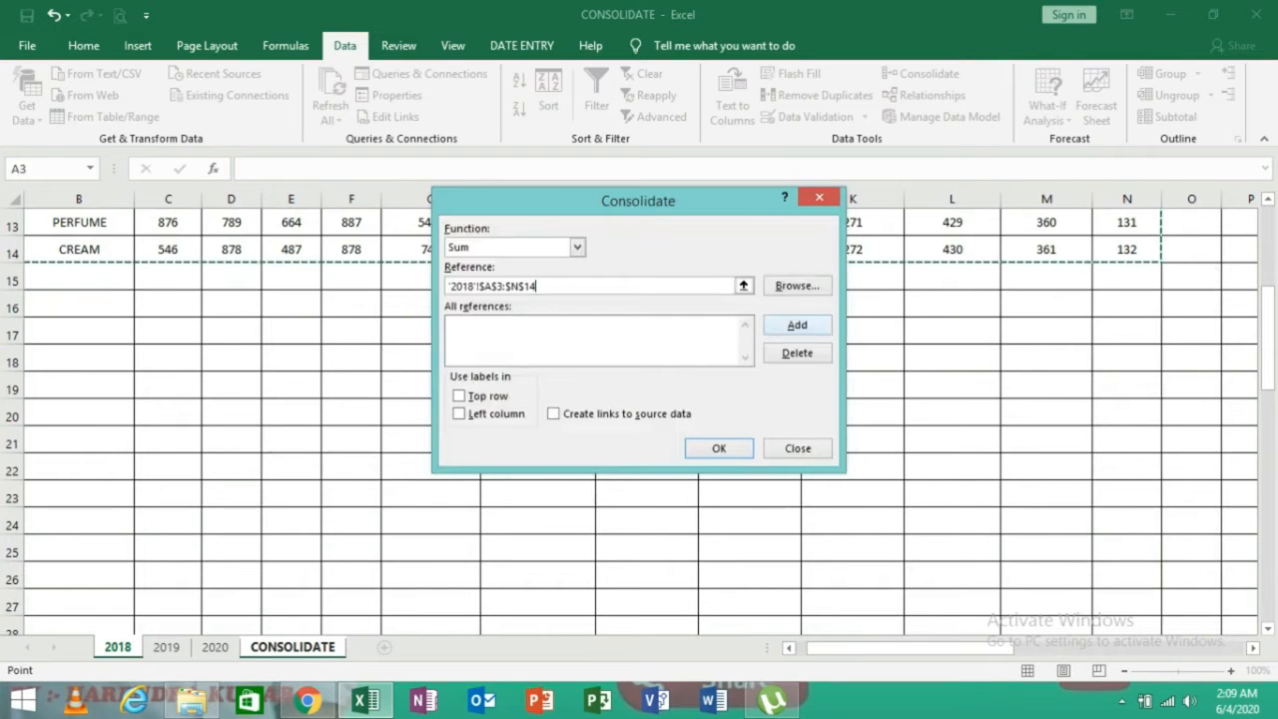
pyautogui.click(797, 325)
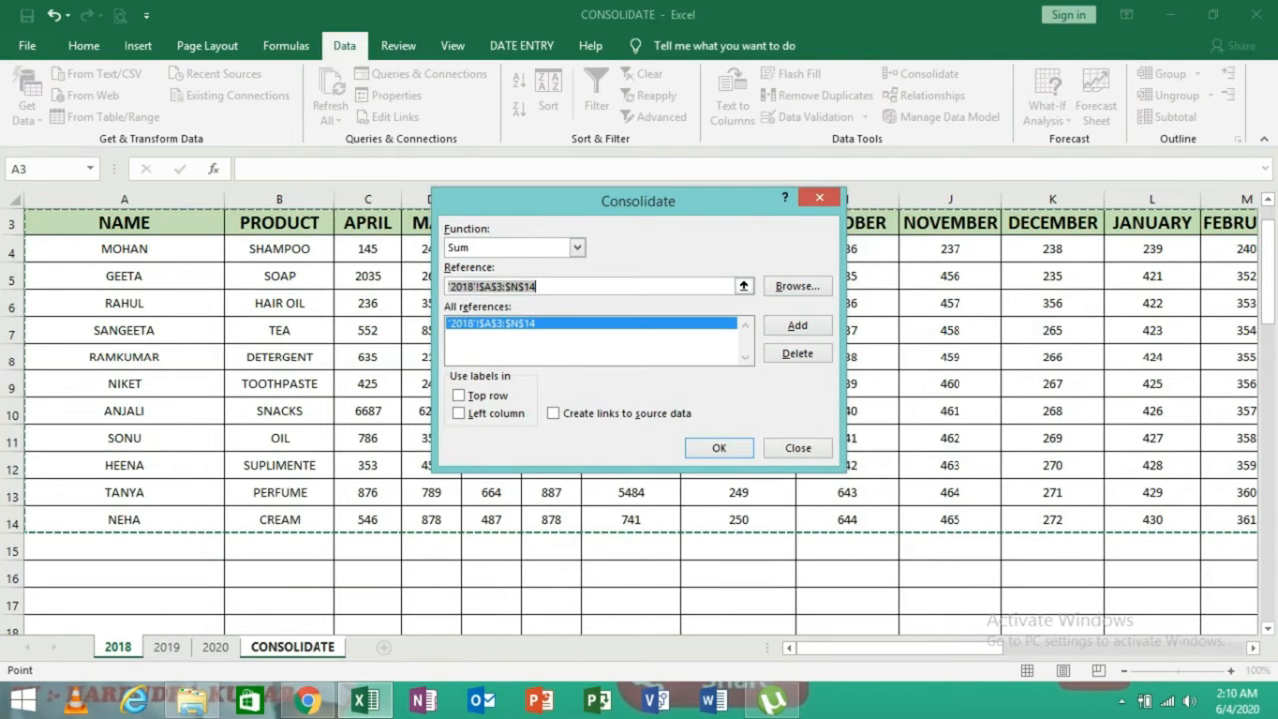
# Step: Add range A3:N14 of the 2019 and 2020 sheets as references and run the consolidation without labels
pyautogui.click(166, 647)
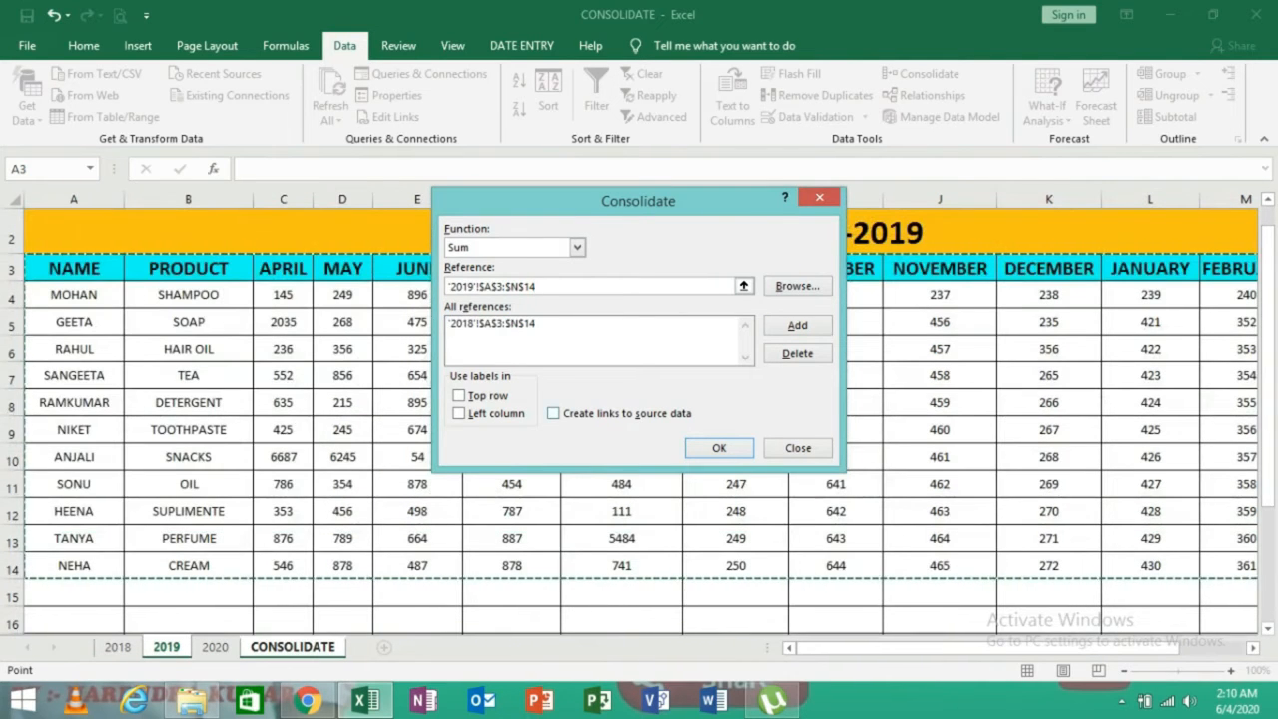
pyautogui.click(797, 324)
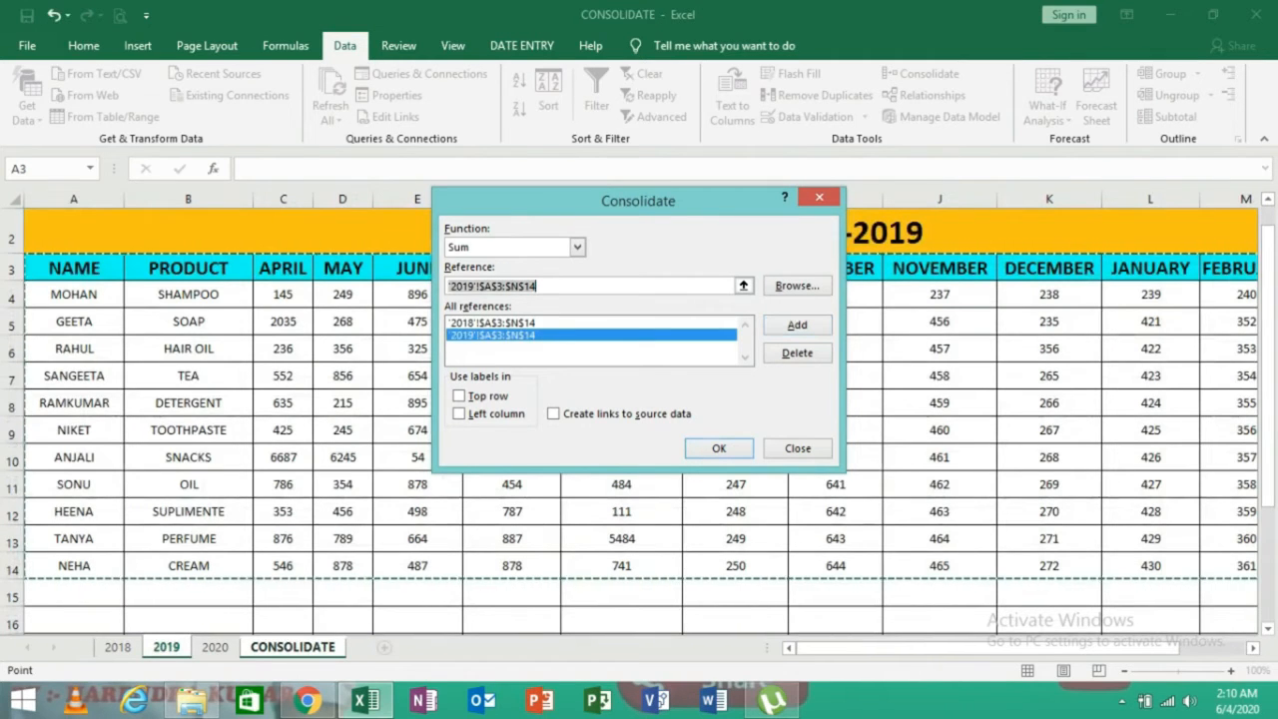
pyautogui.click(215, 647)
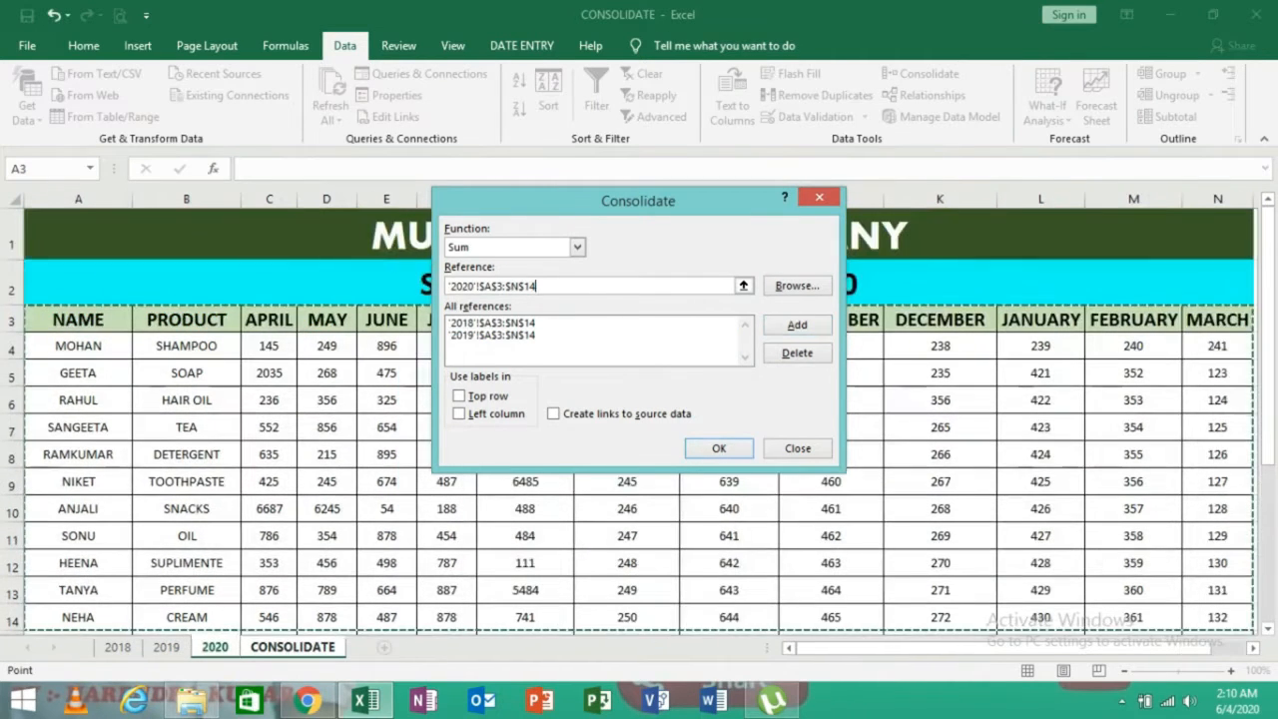
pyautogui.moveTo(78, 320); pyautogui.dragTo(1028, 569)
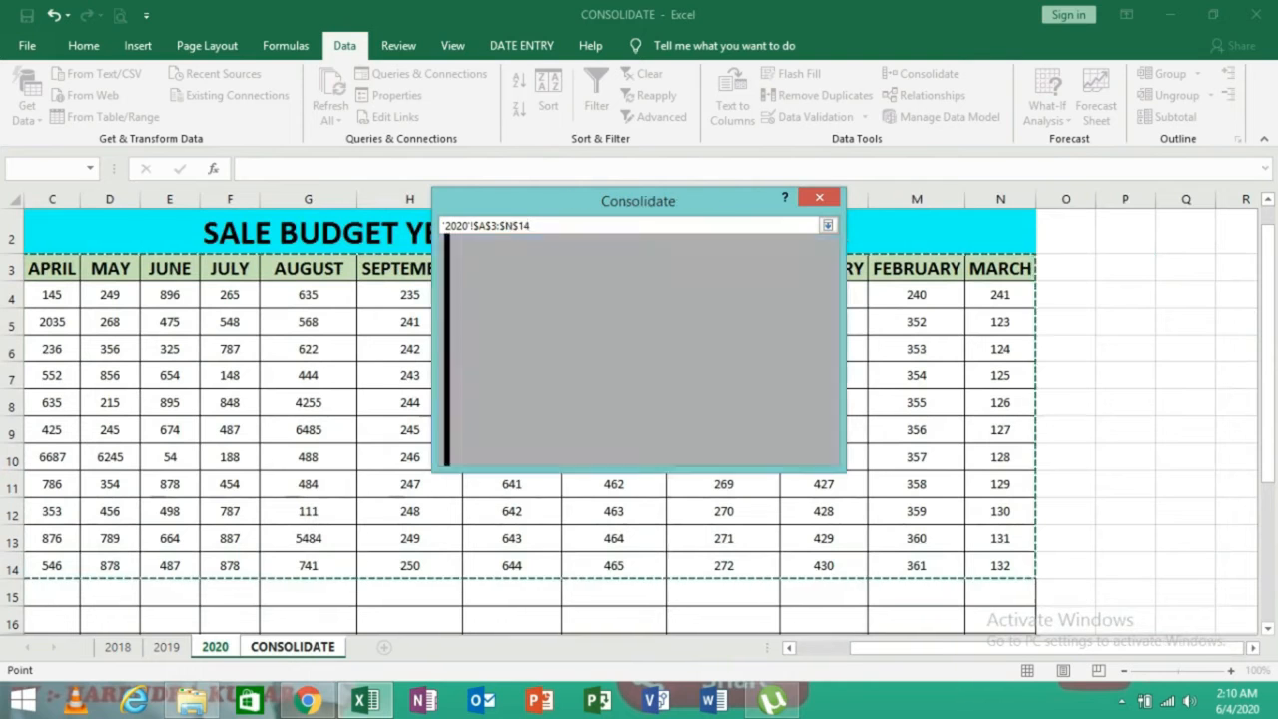
pyautogui.click(797, 325)
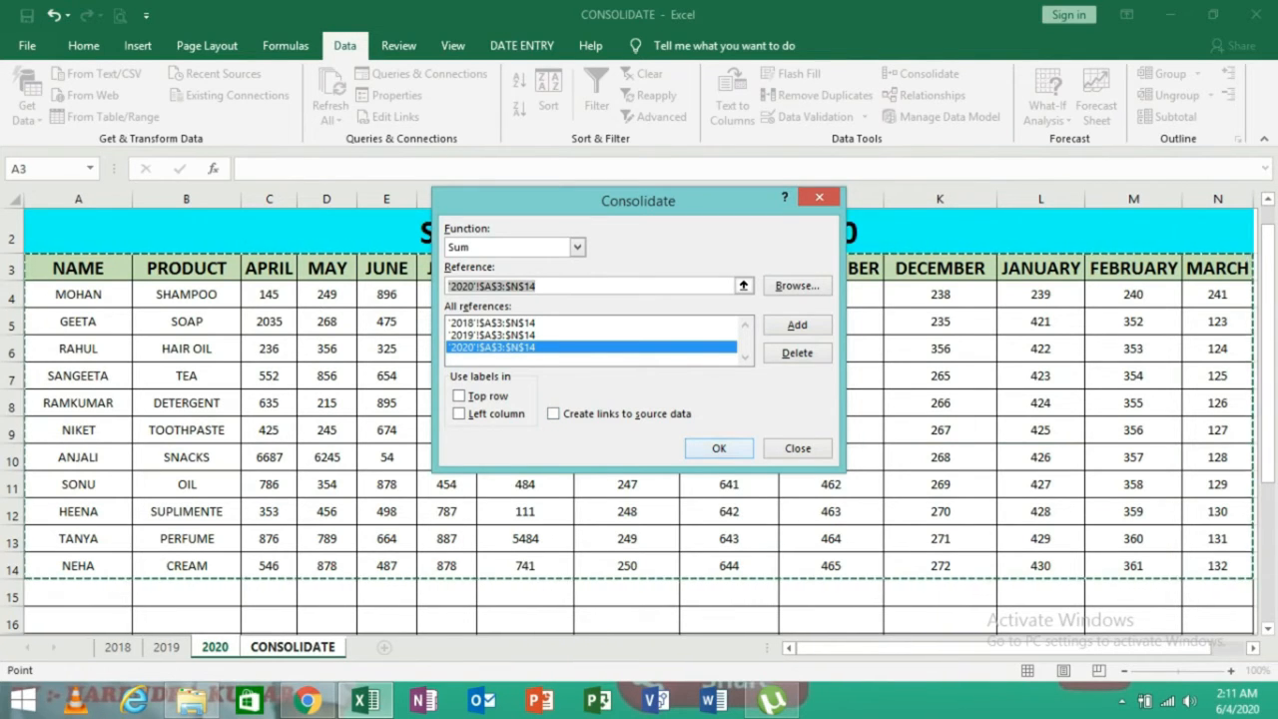
pyautogui.click(719, 448)
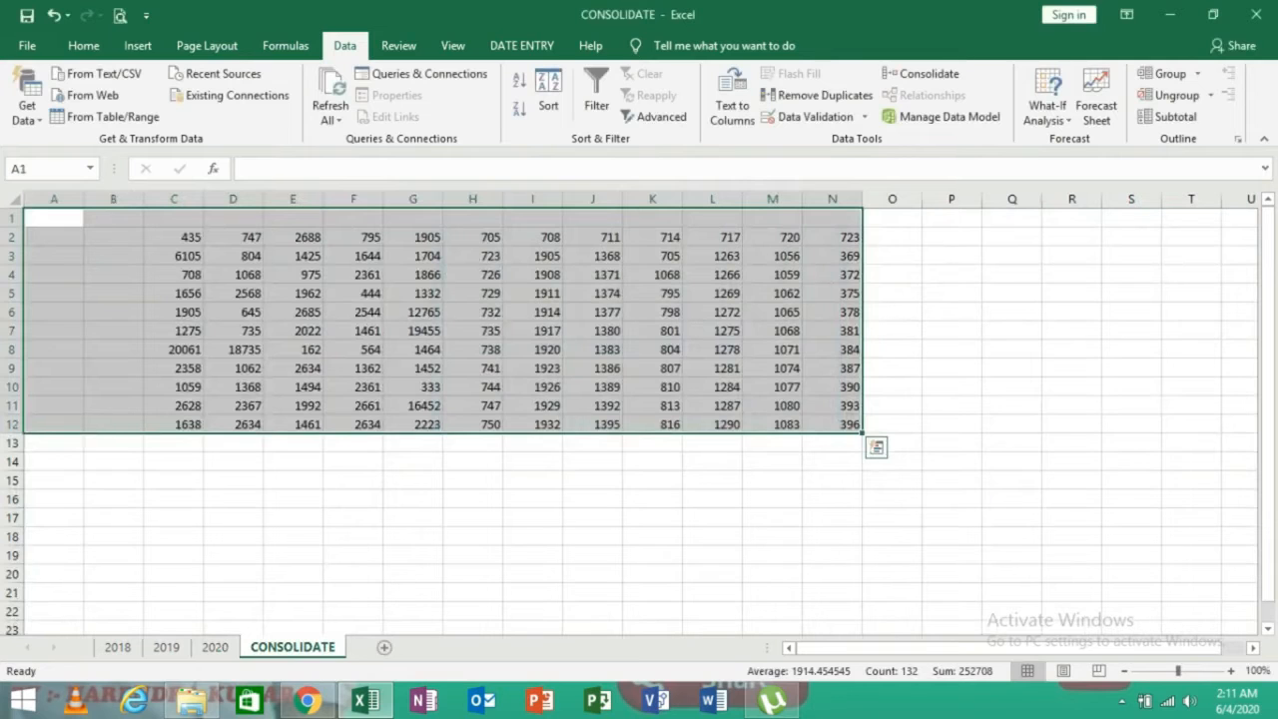
pyautogui.click(354, 481)
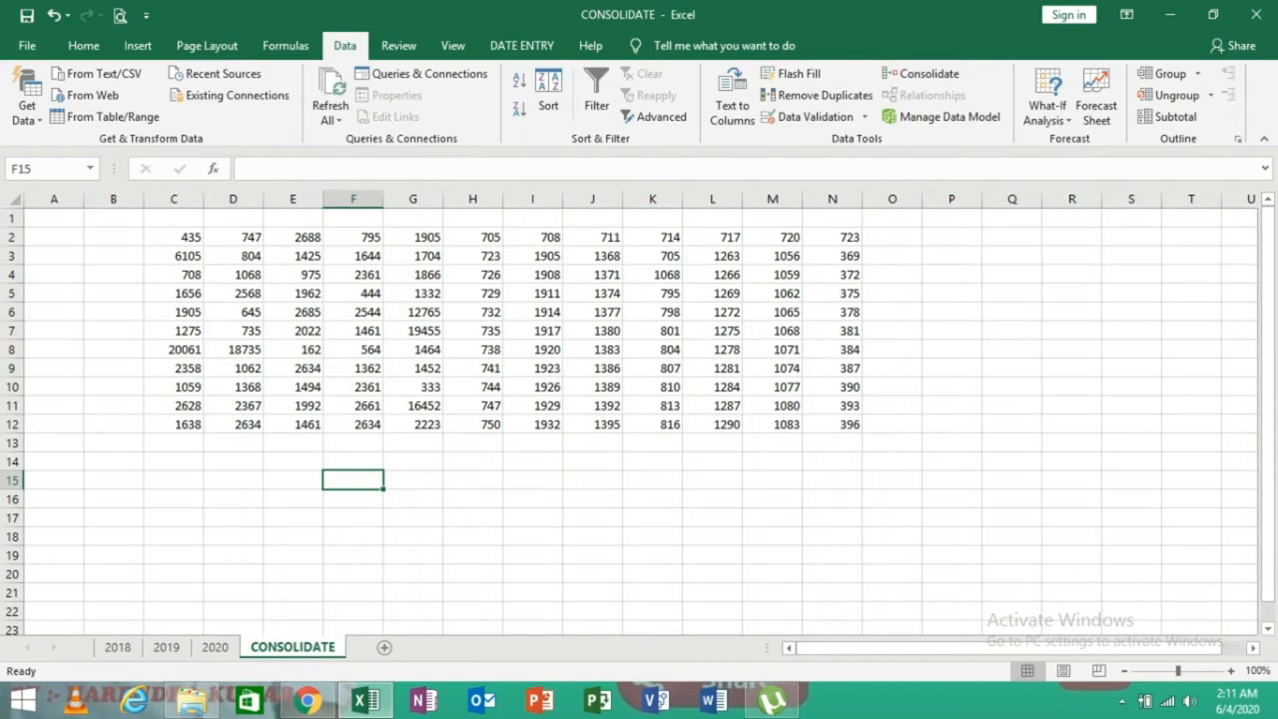
# Step: Insert a new sheet and start a Sum consolidation there with range A3:N14 of the 2018 sheet as the first reference
pyautogui.click(214, 647)
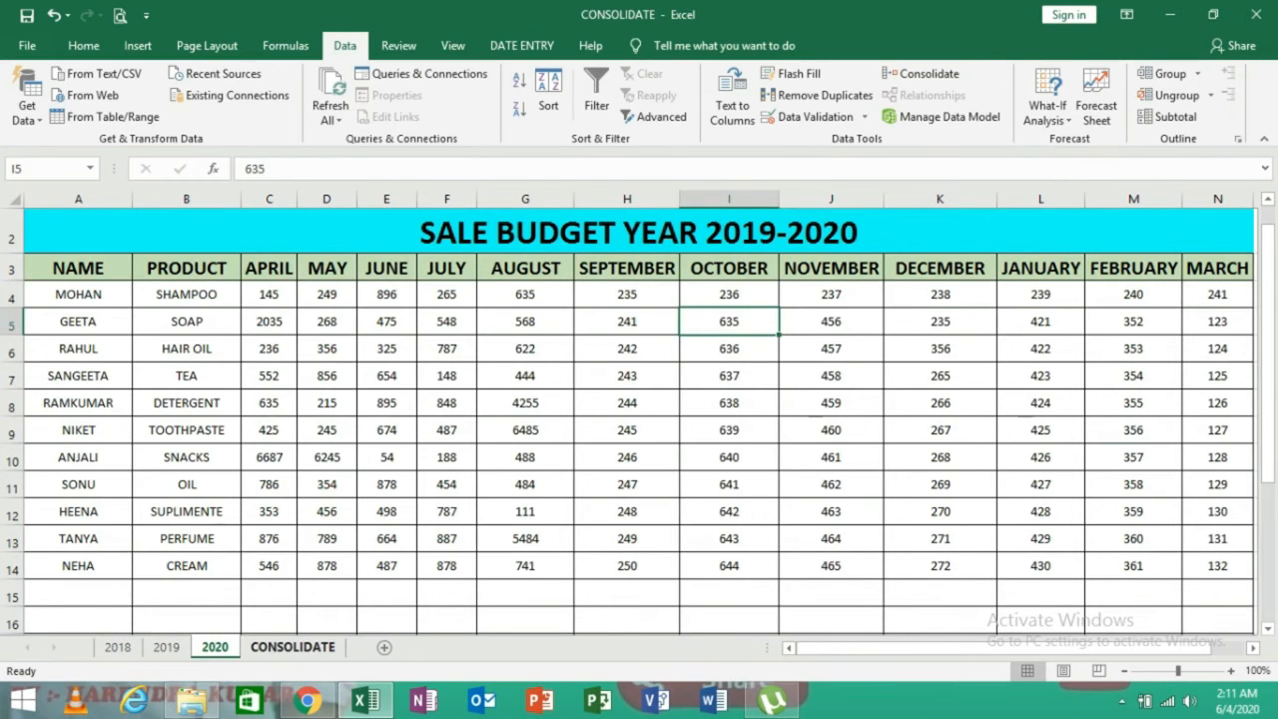
pyautogui.hotkey('ctrl', 'pagedown')
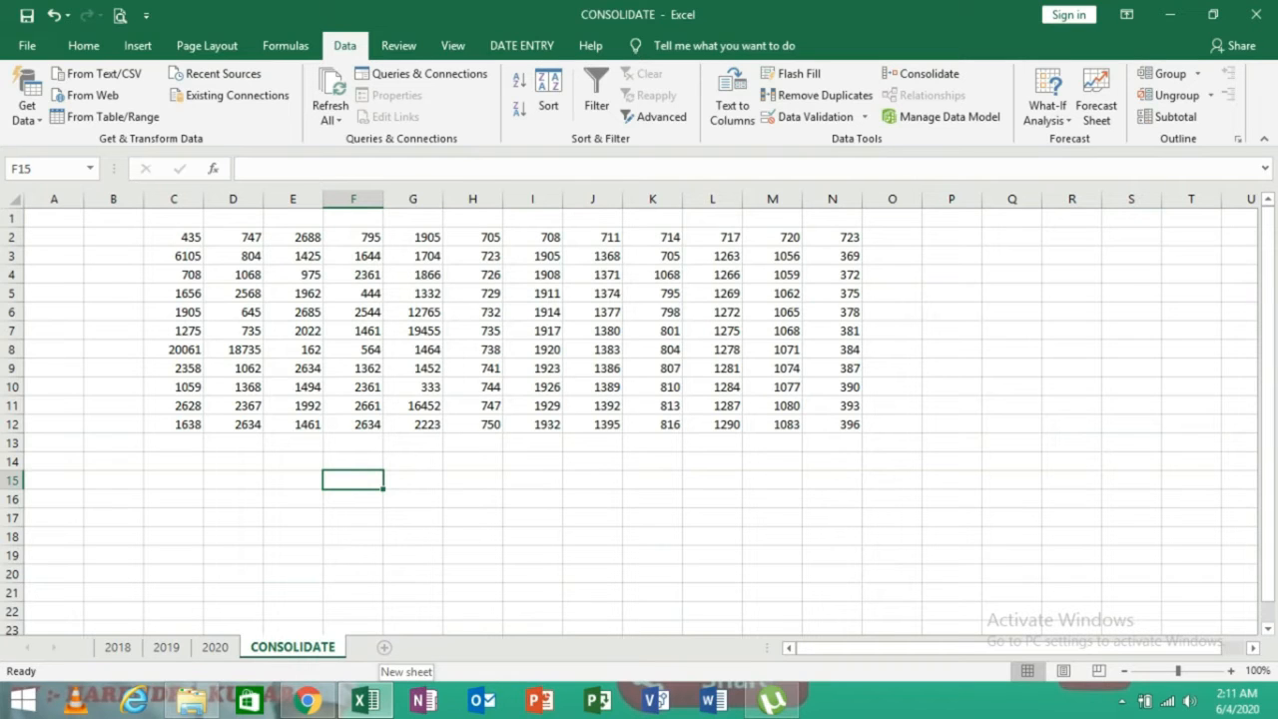
pyautogui.click(384, 647)
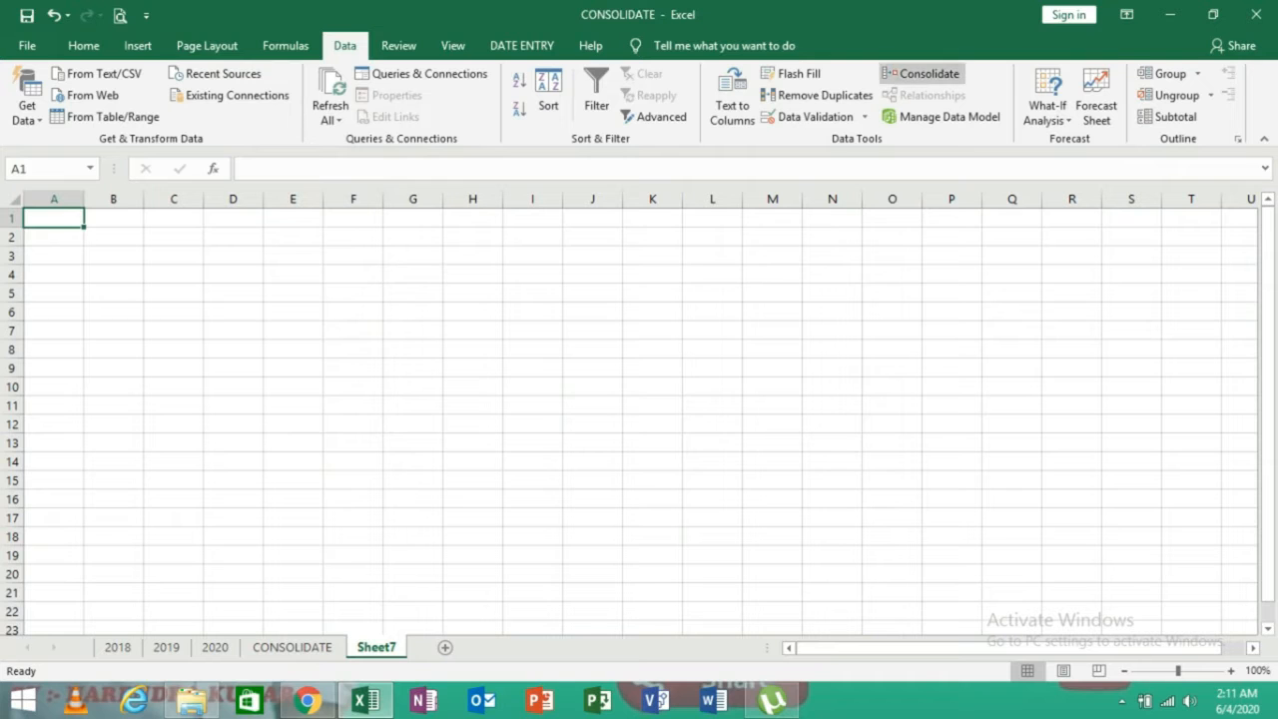
pyautogui.click(921, 73)
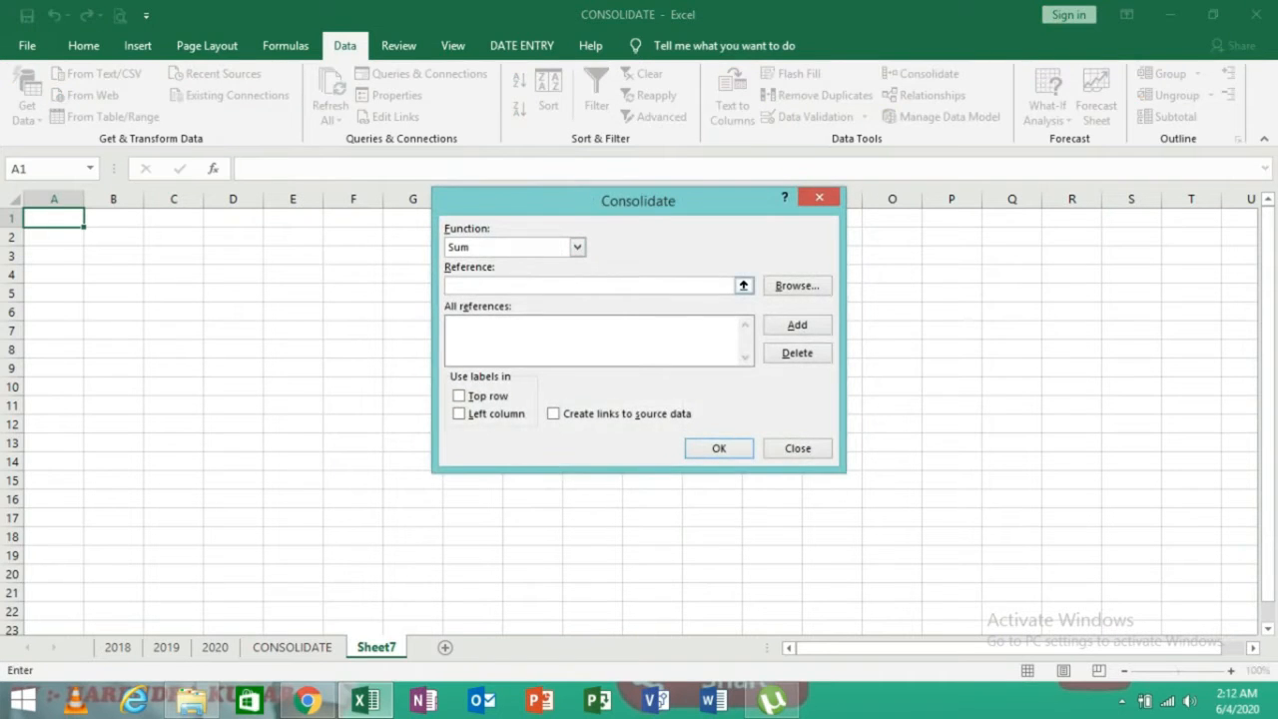
pyautogui.click(744, 285)
pyautogui.click(118, 647)
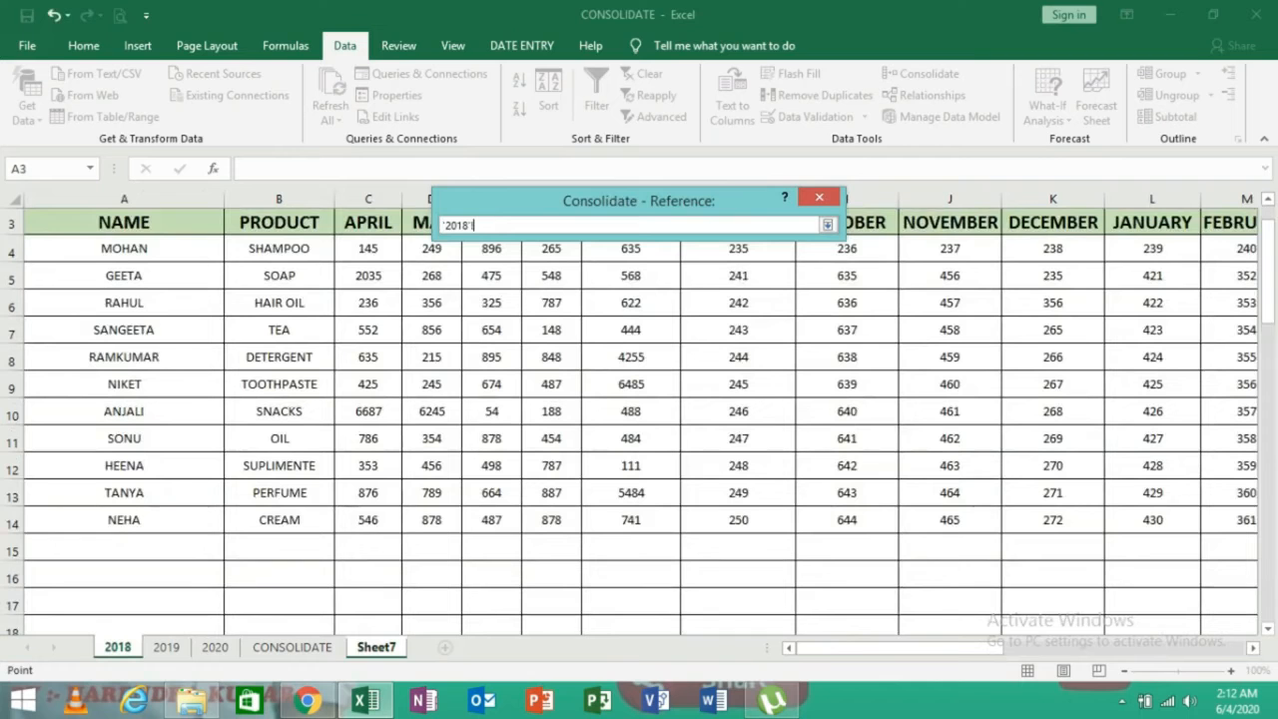
pyautogui.moveTo(123, 221); pyautogui.dragTo(1127, 521)
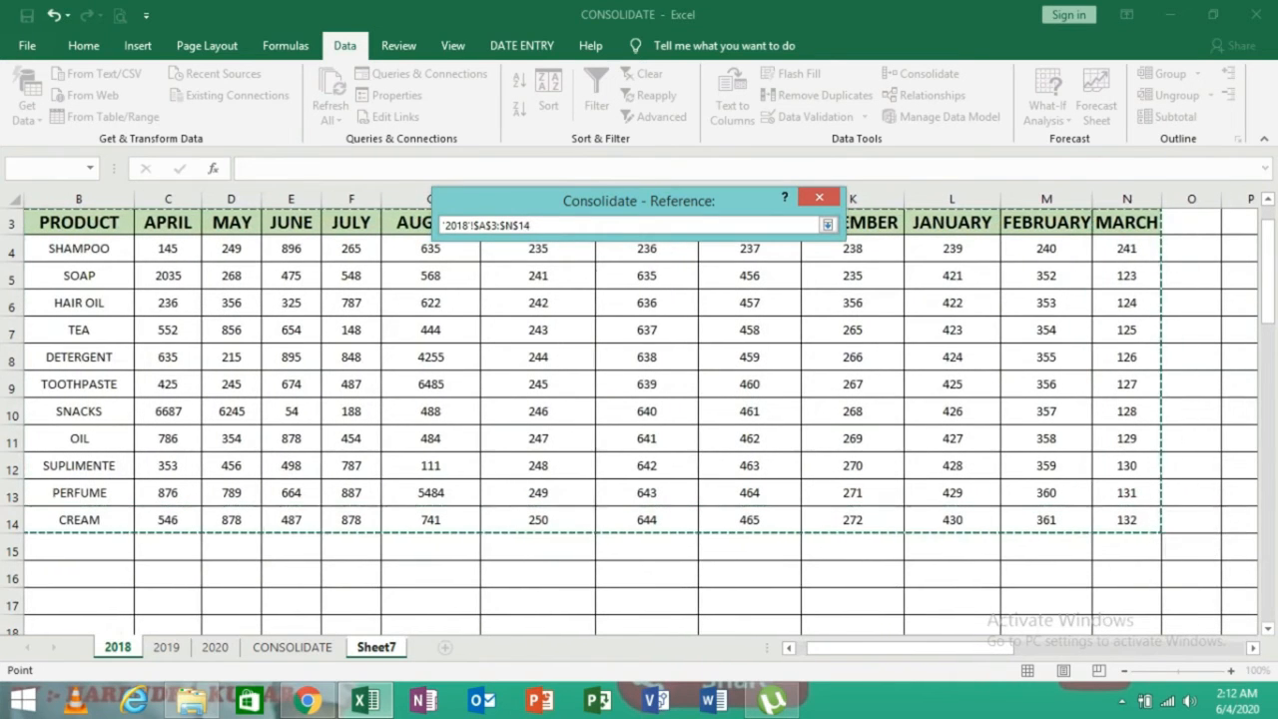
pyautogui.click(827, 225)
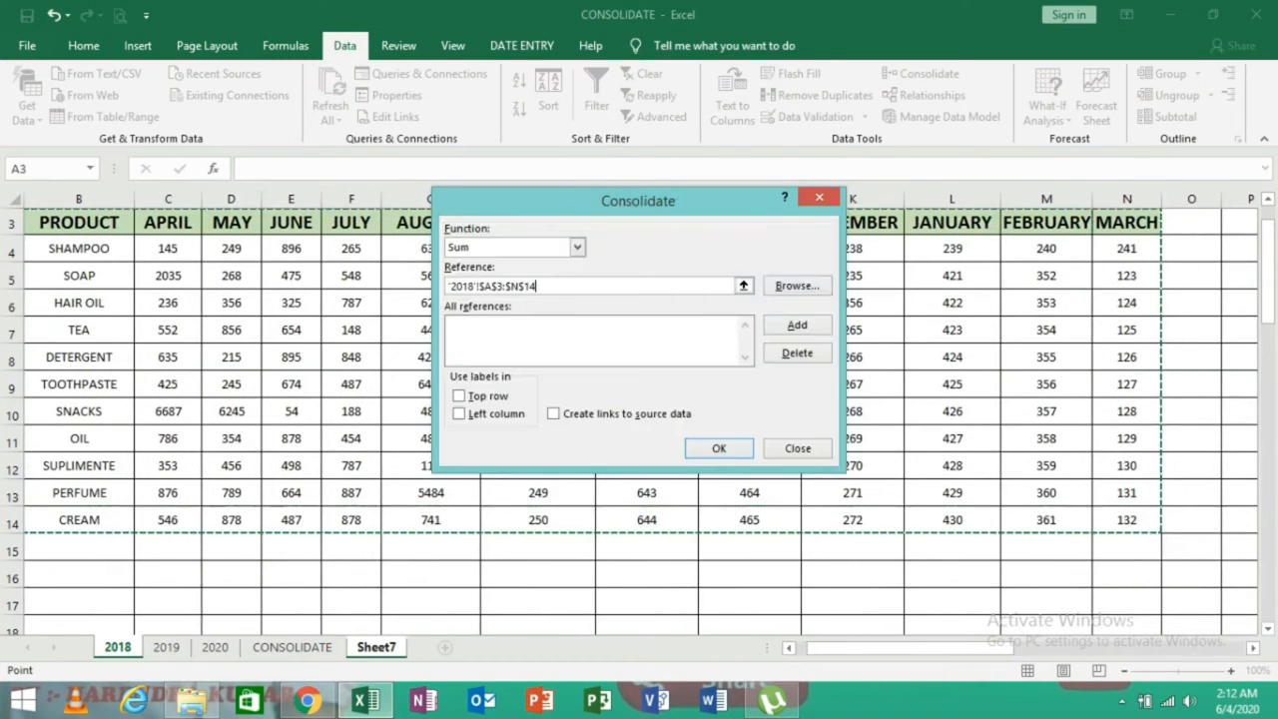
pyautogui.click(797, 325)
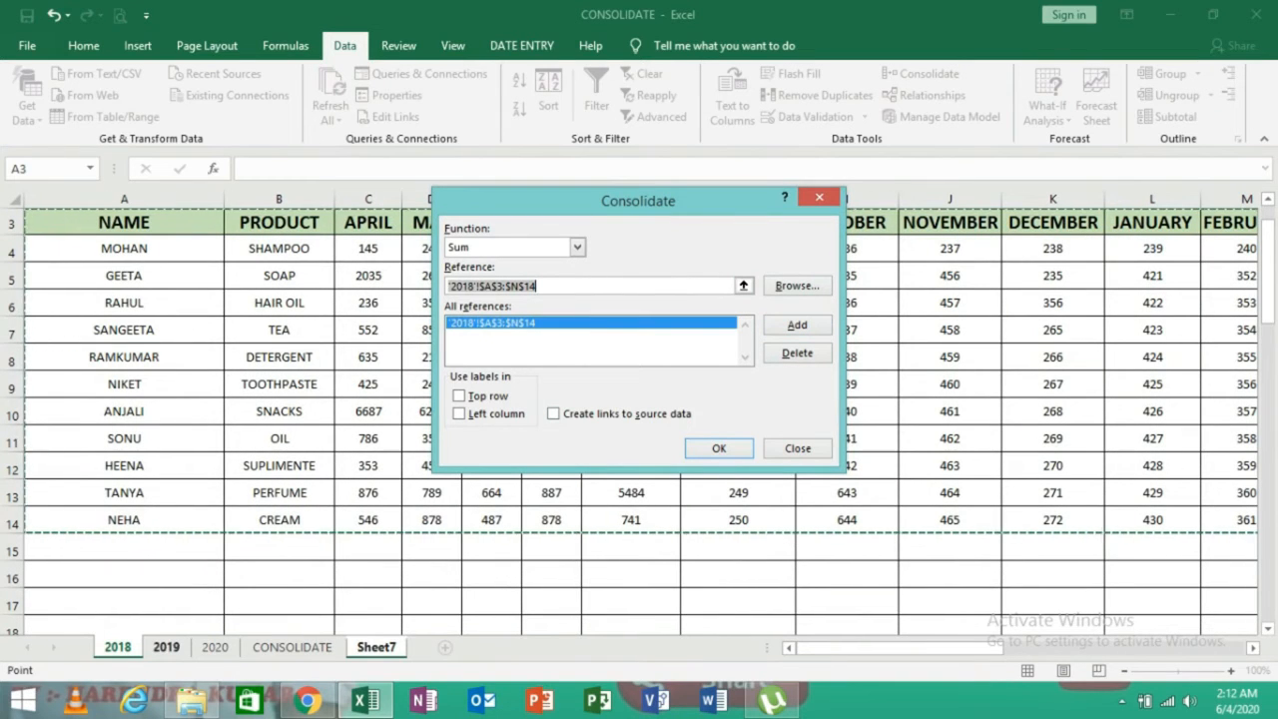
# Step: Add range A3:N14 of the 2019 and 2020 sheets to the new sheet's consolidation references
pyautogui.click(166, 647)
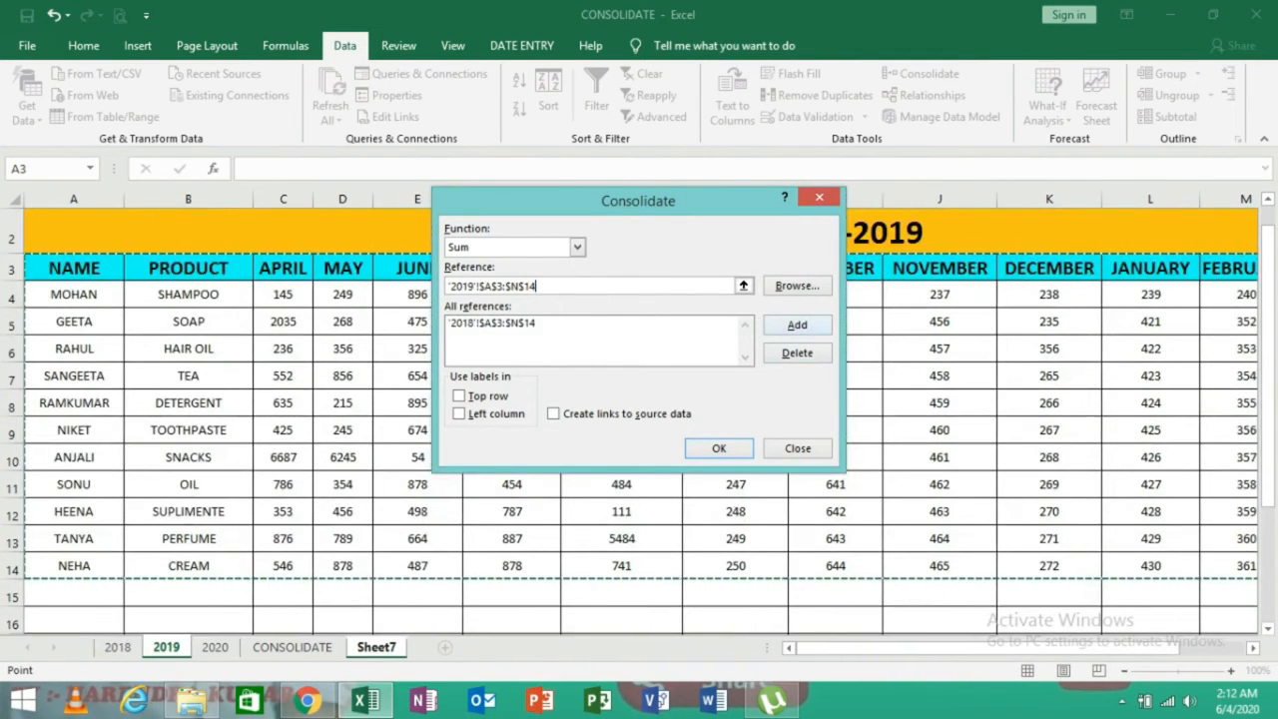
pyautogui.click(797, 324)
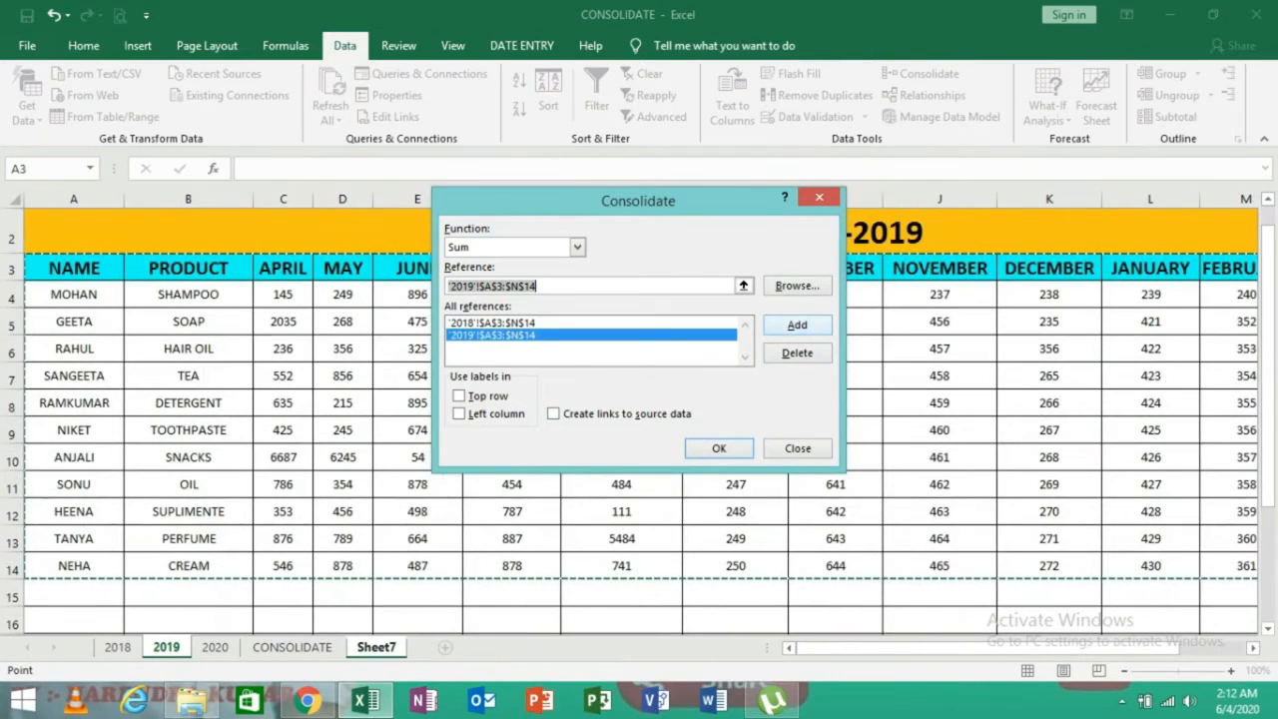
pyautogui.click(215, 647)
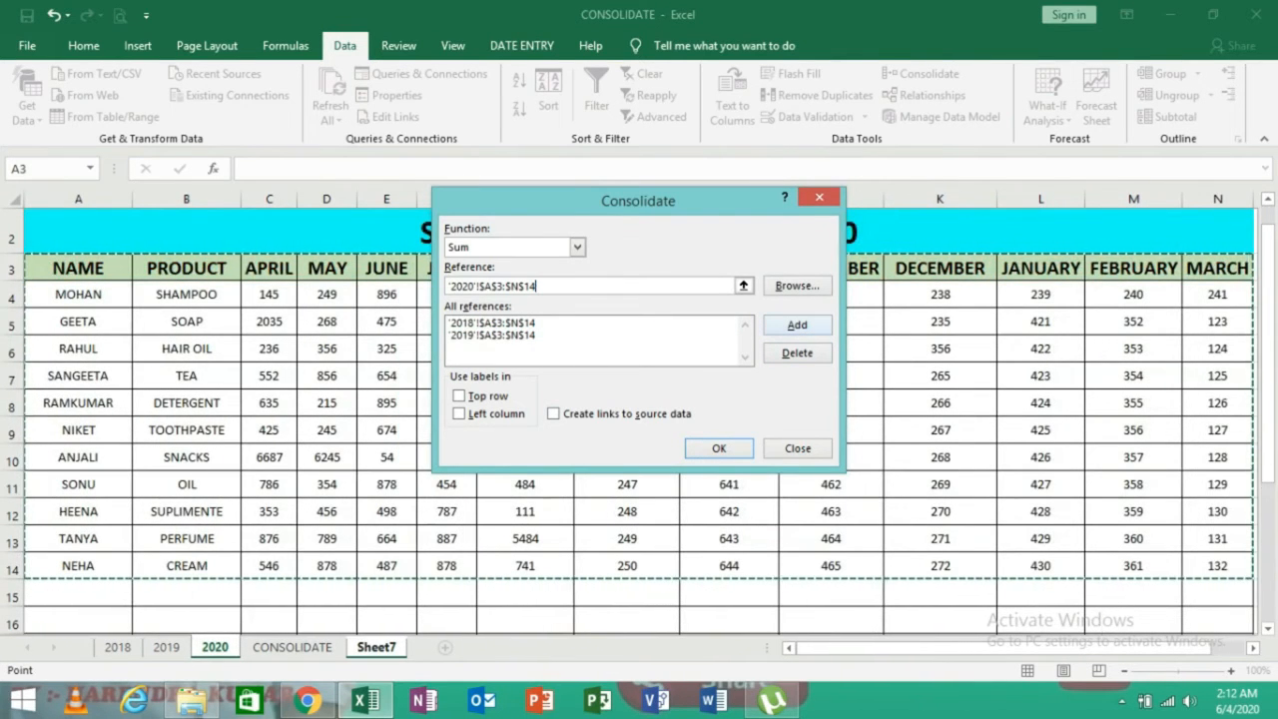
pyautogui.click(797, 325)
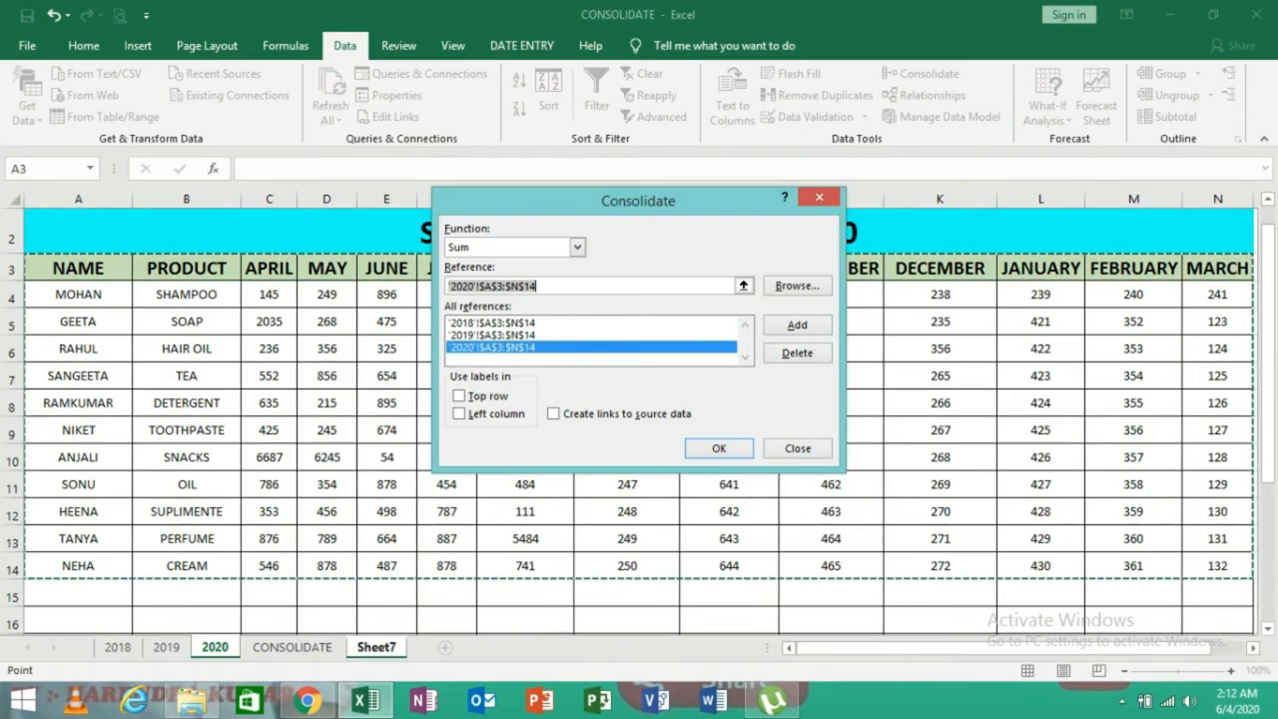
# Step: Use labels from the top row and left column, create links to source data, and run the consolidation
pyautogui.click(459, 396)
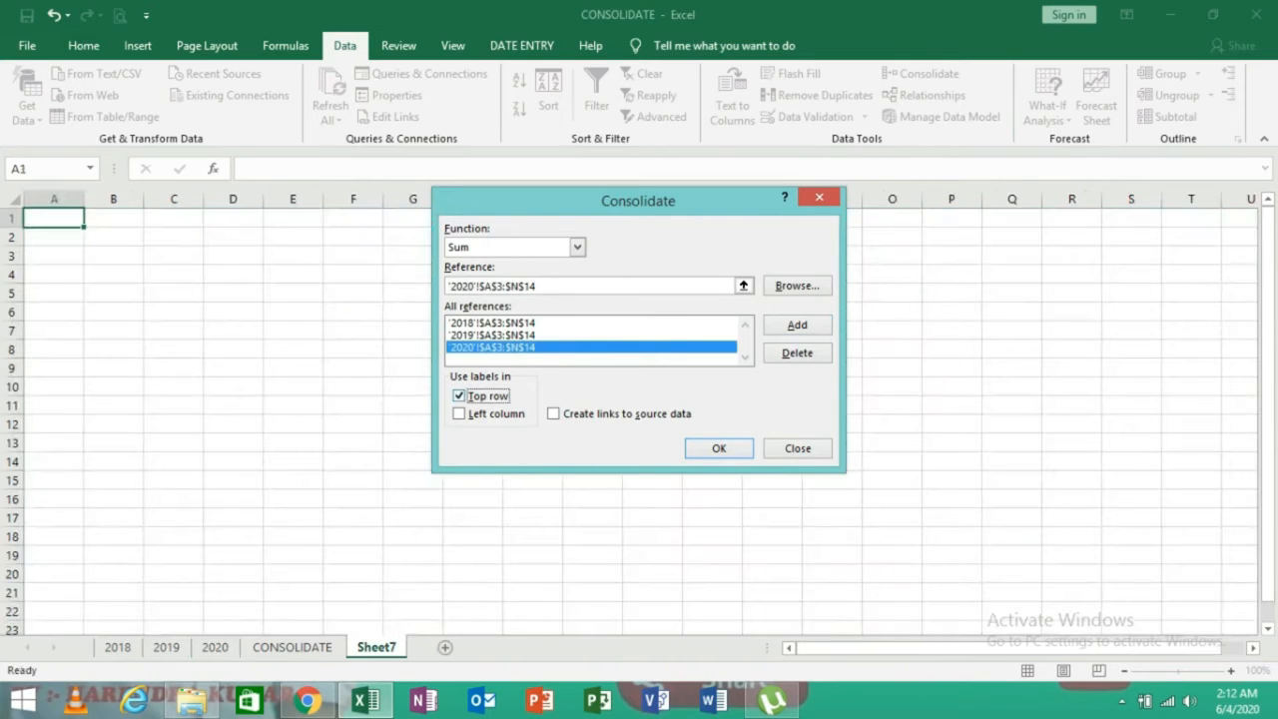
pyautogui.click(459, 413)
pyautogui.click(553, 413)
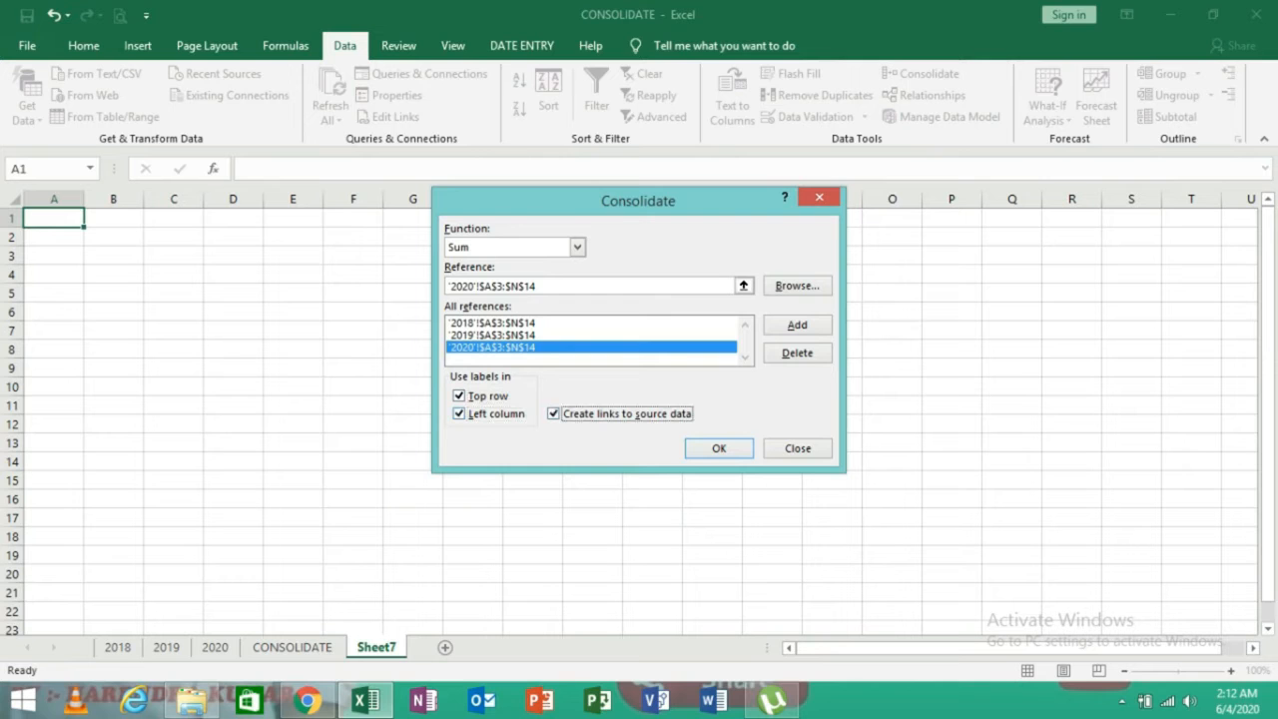
pyautogui.click(719, 447)
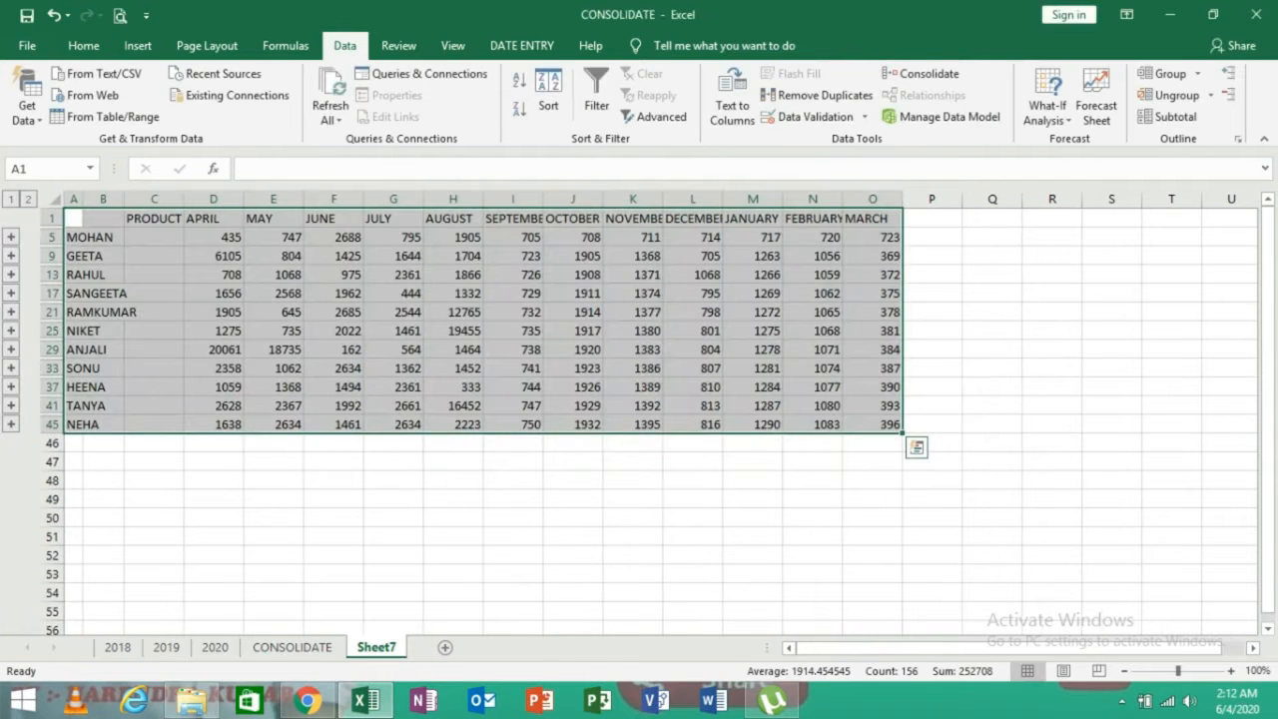
pyautogui.click(213, 518)
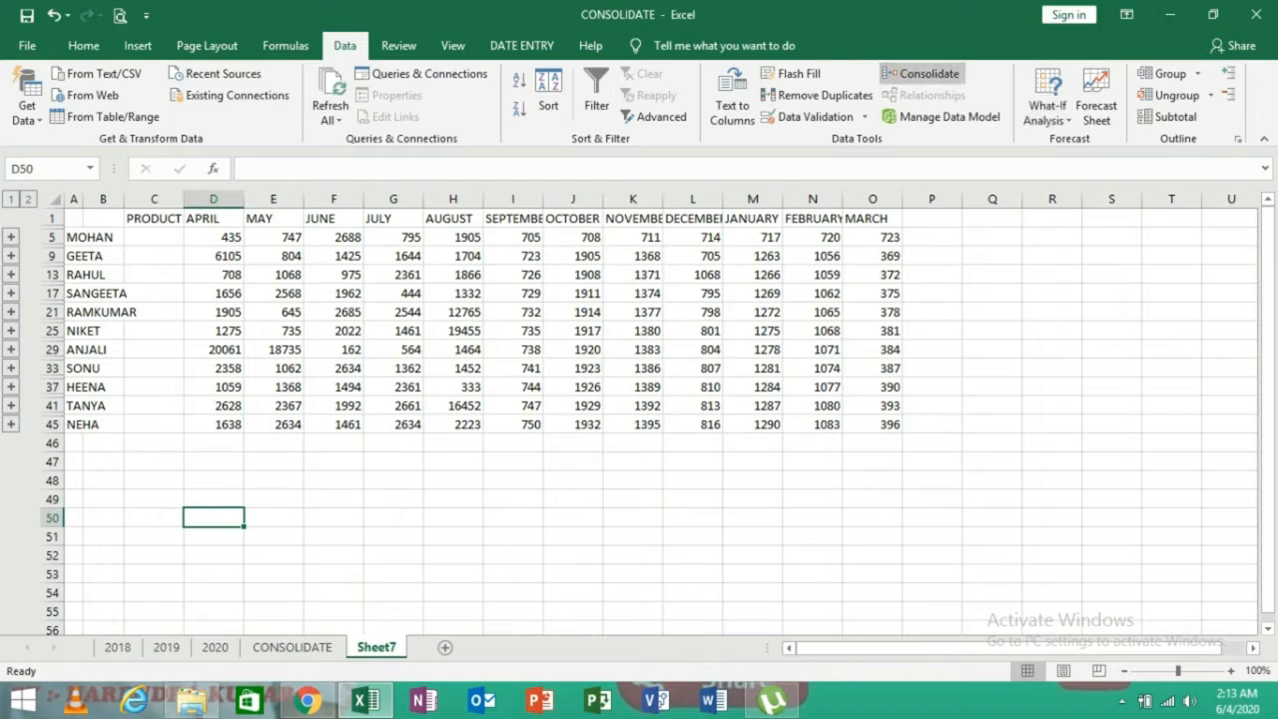
# Step: Browse the Downloads folder for the budget workbook as an external consolidation source, leaving the consolidation references as they are
pyautogui.click(921, 73)
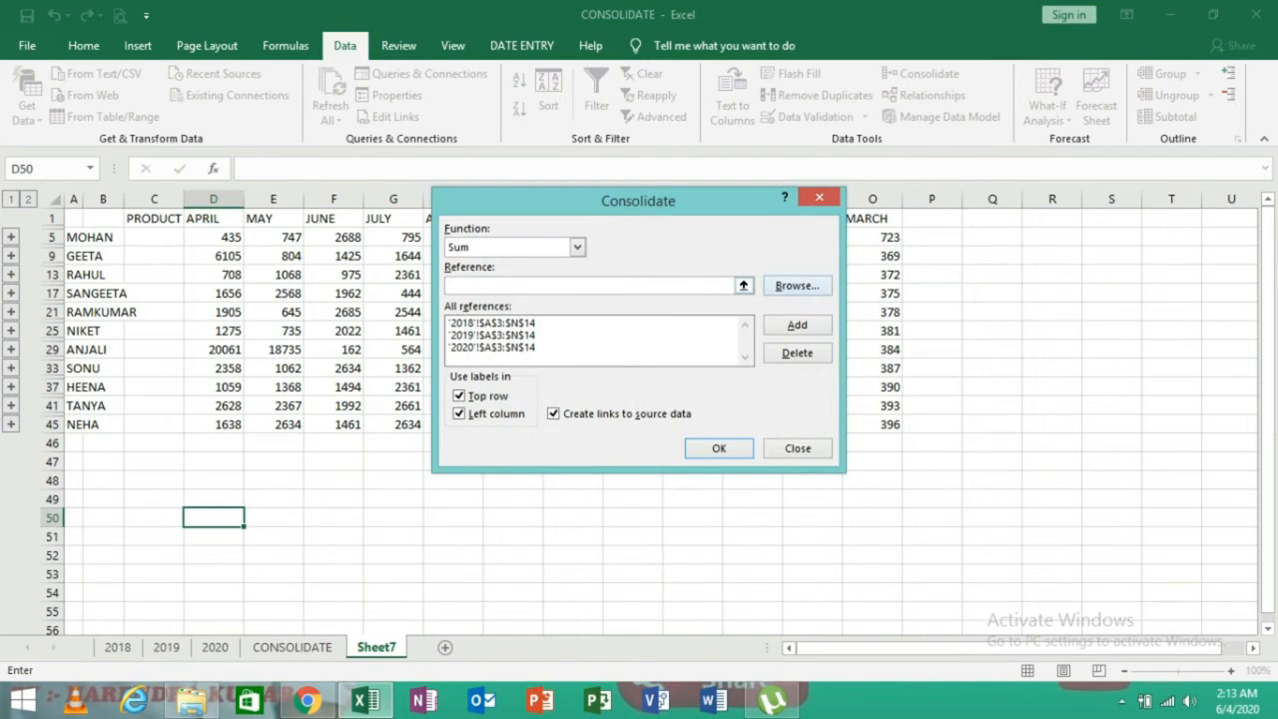
pyautogui.click(797, 285)
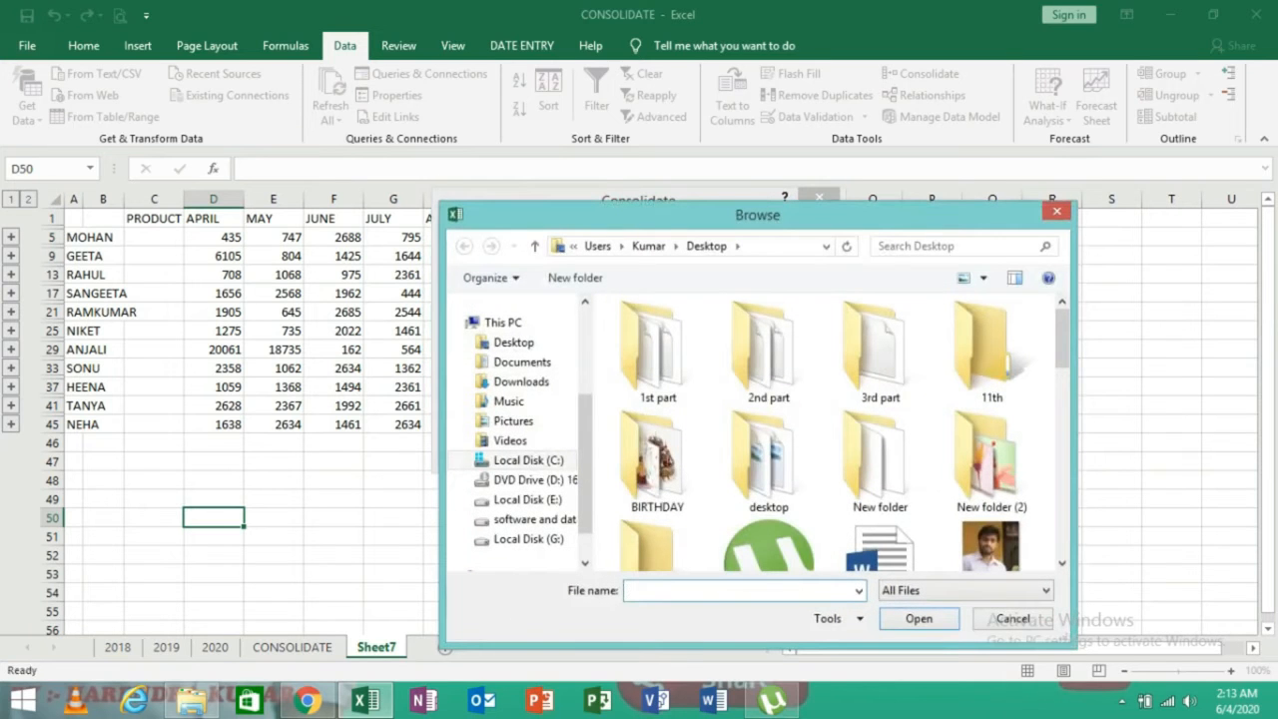
pyautogui.click(521, 381)
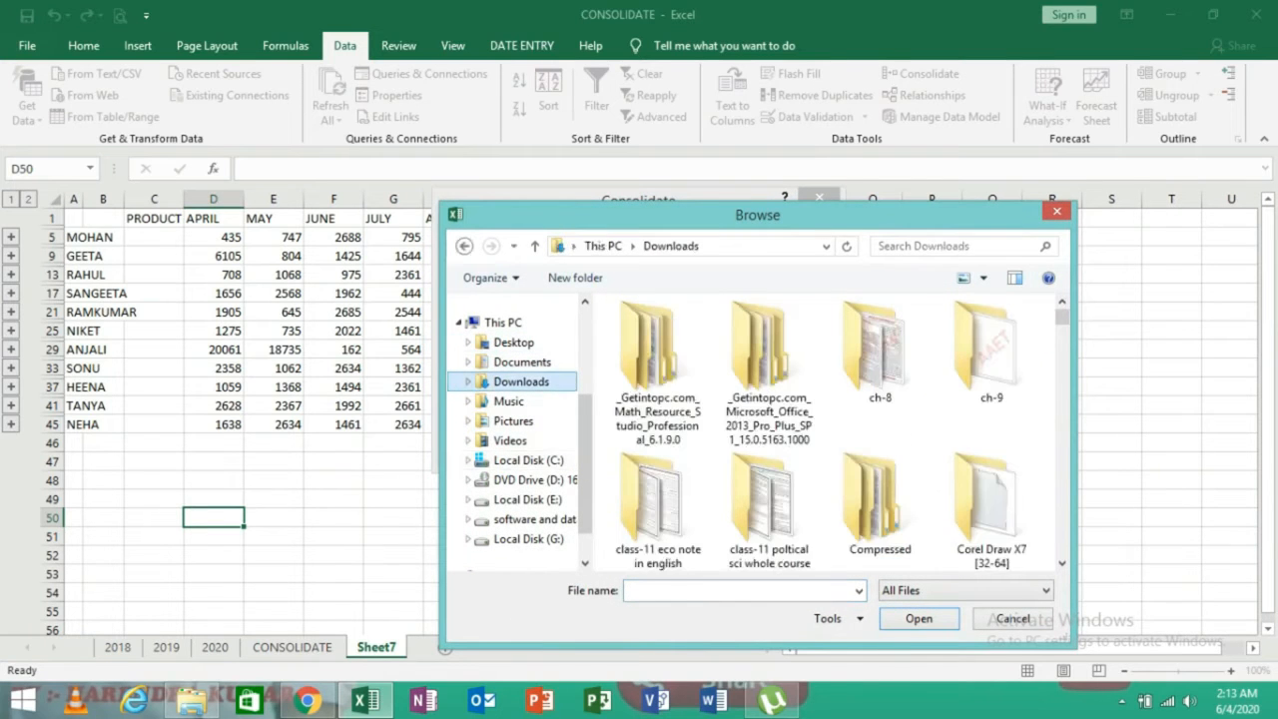
pyautogui.scroll(-5, 866, 321)
pyautogui.scroll(-3, 866, 321)
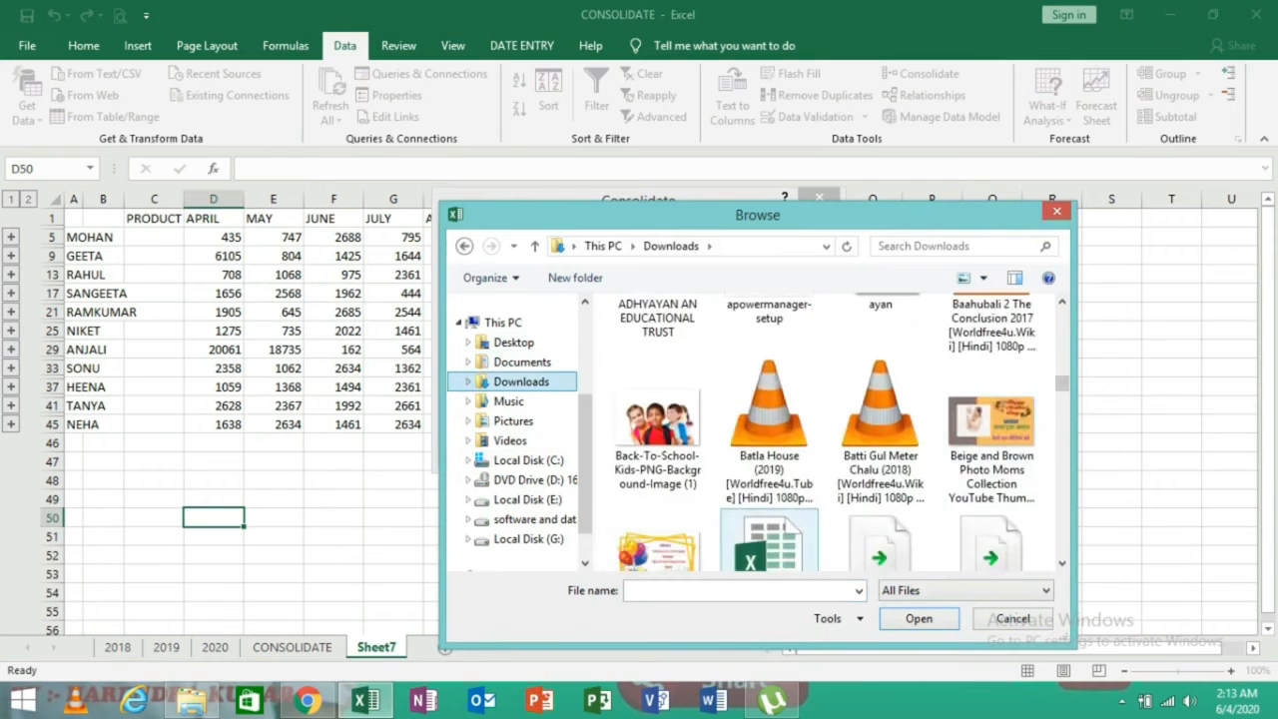
pyautogui.click(768, 543)
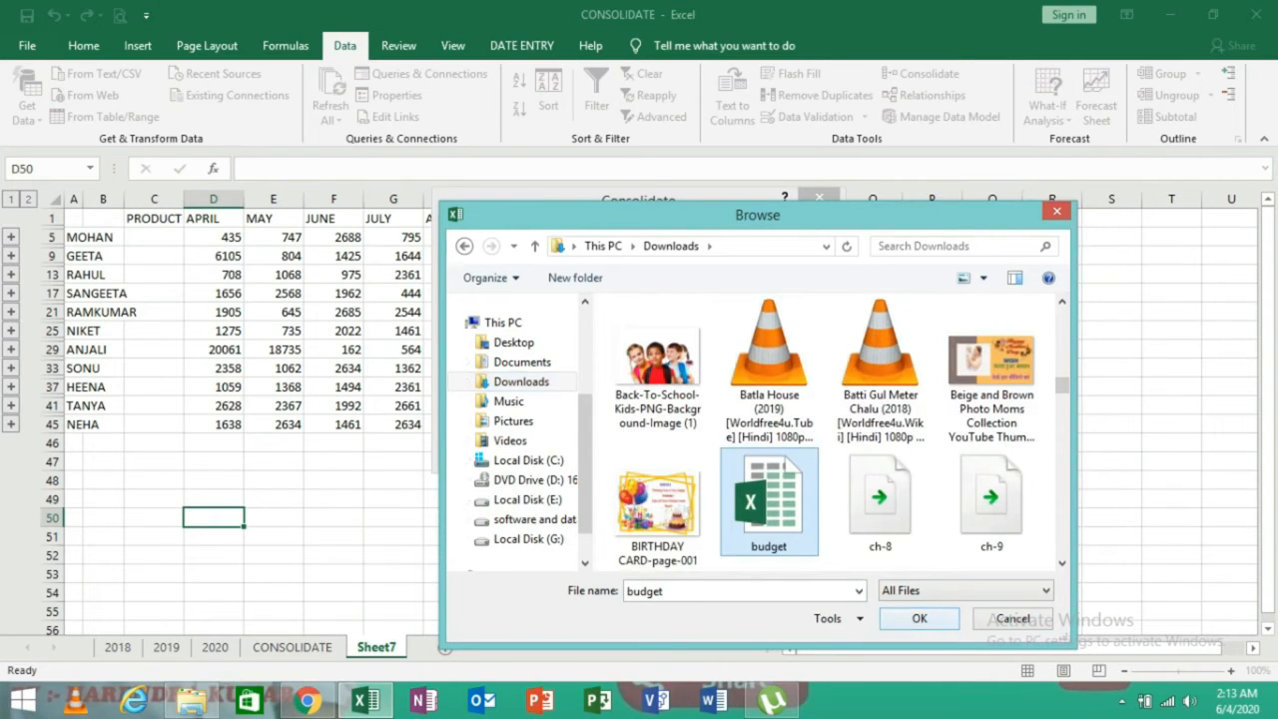
pyautogui.click(1013, 619)
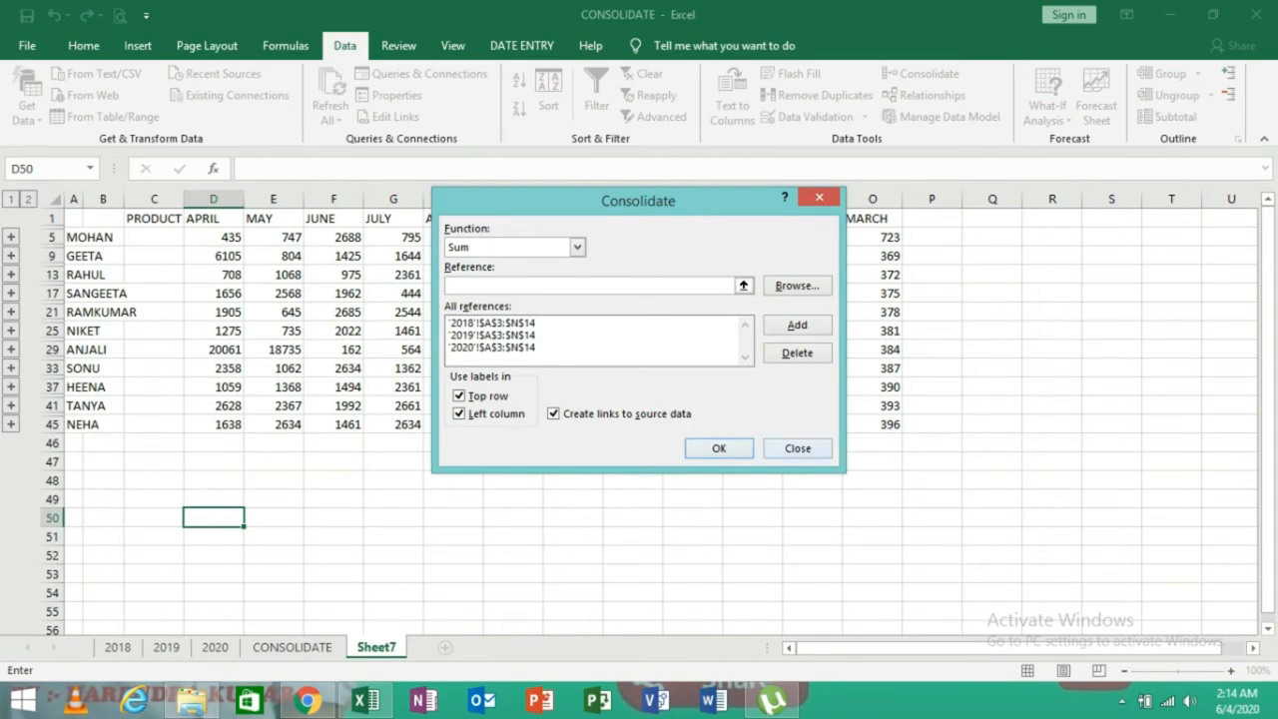
pyautogui.click(798, 448)
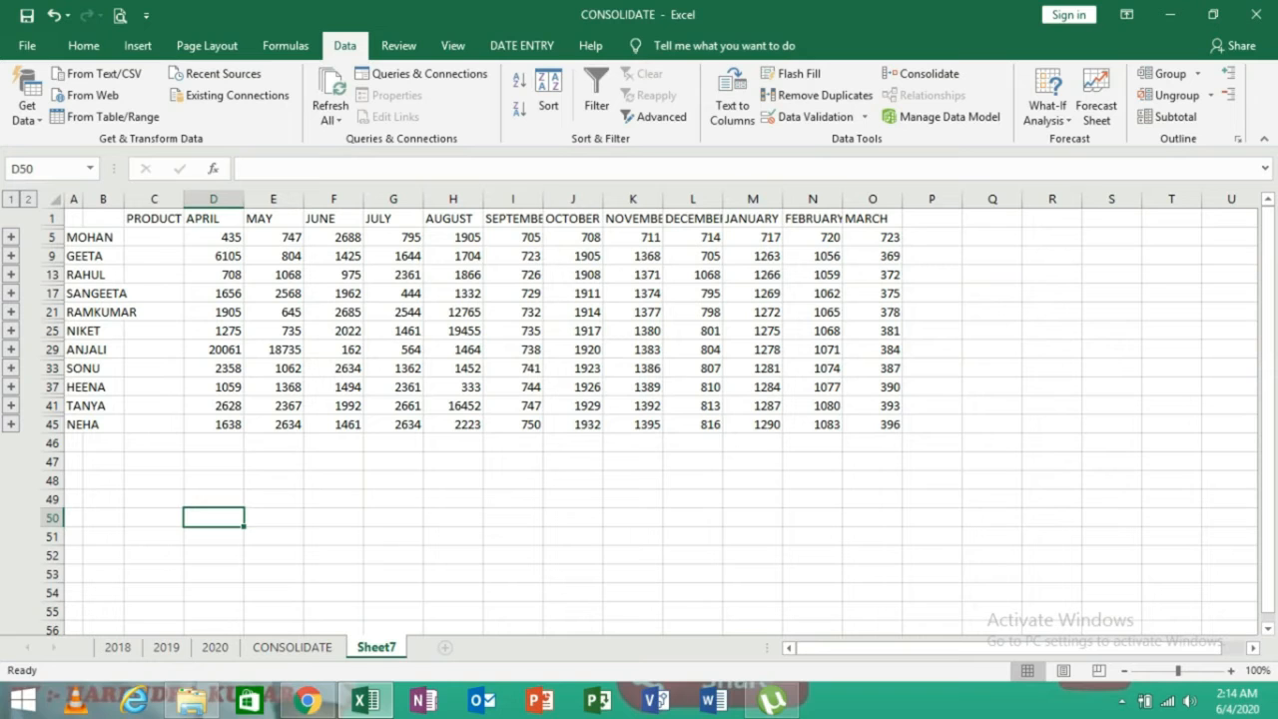
# Step: Examine the list of functions available for consolidation and leave the settings without choosing one
pyautogui.click(924, 73)
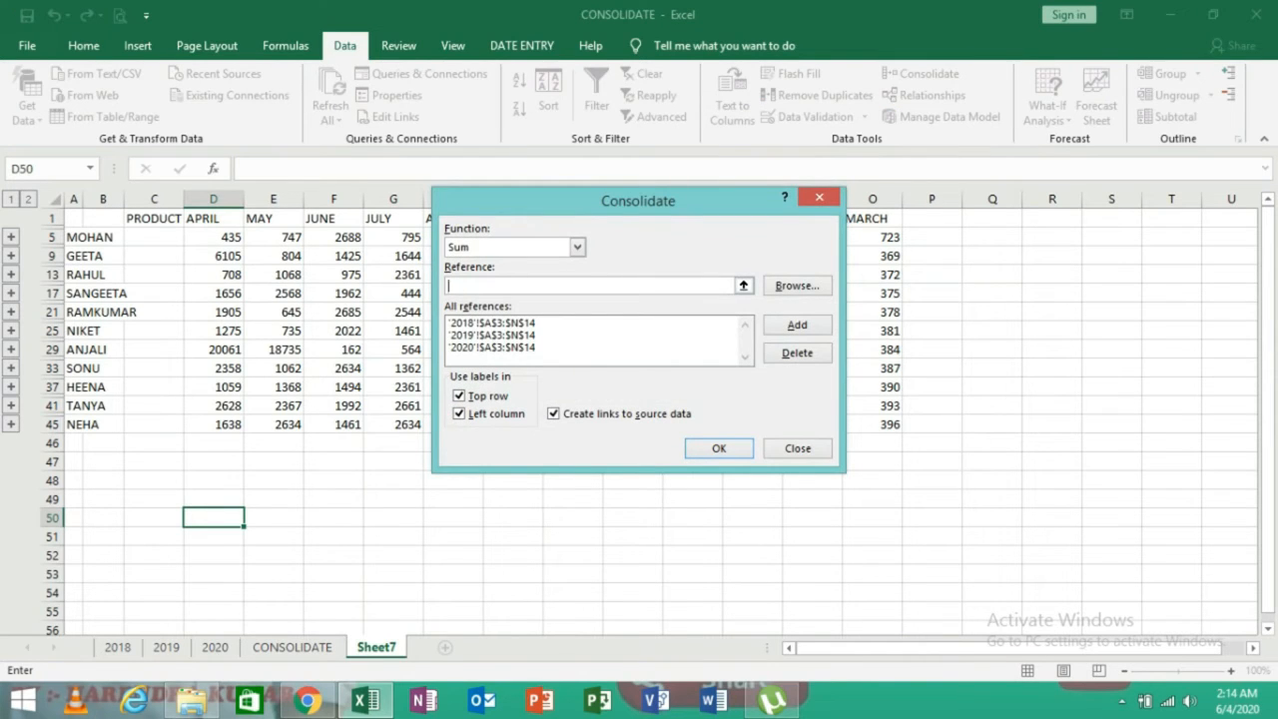
pyautogui.click(577, 247)
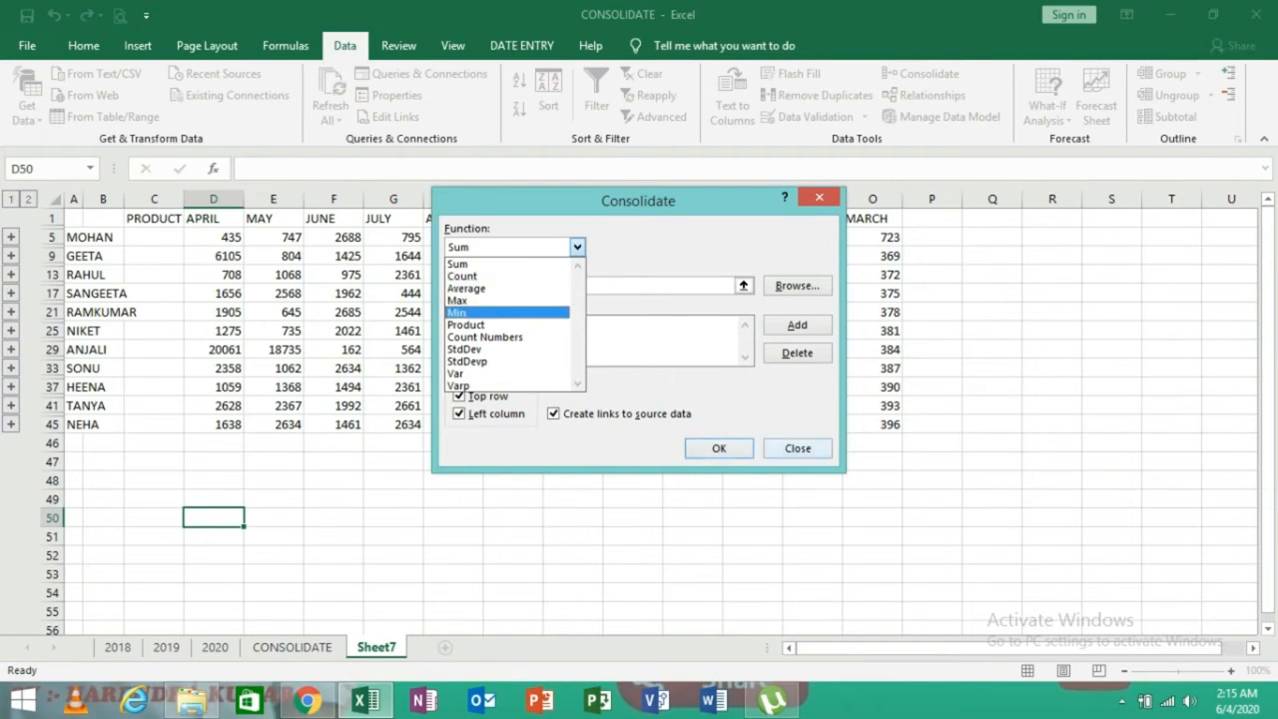
pyautogui.click(798, 448)
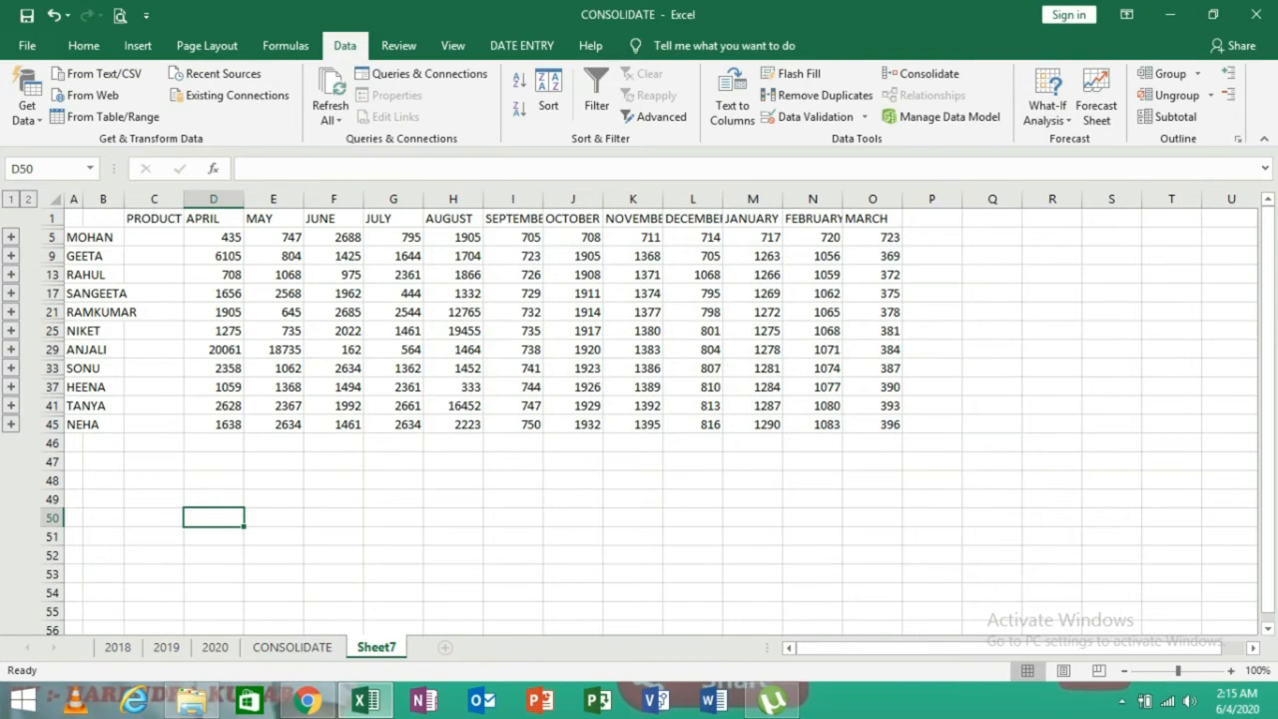
# Step: Expand the first two groups on Sheet7 and set the April soap value in C5 of the 2018 sheet to 1025
pyautogui.click(11, 237)
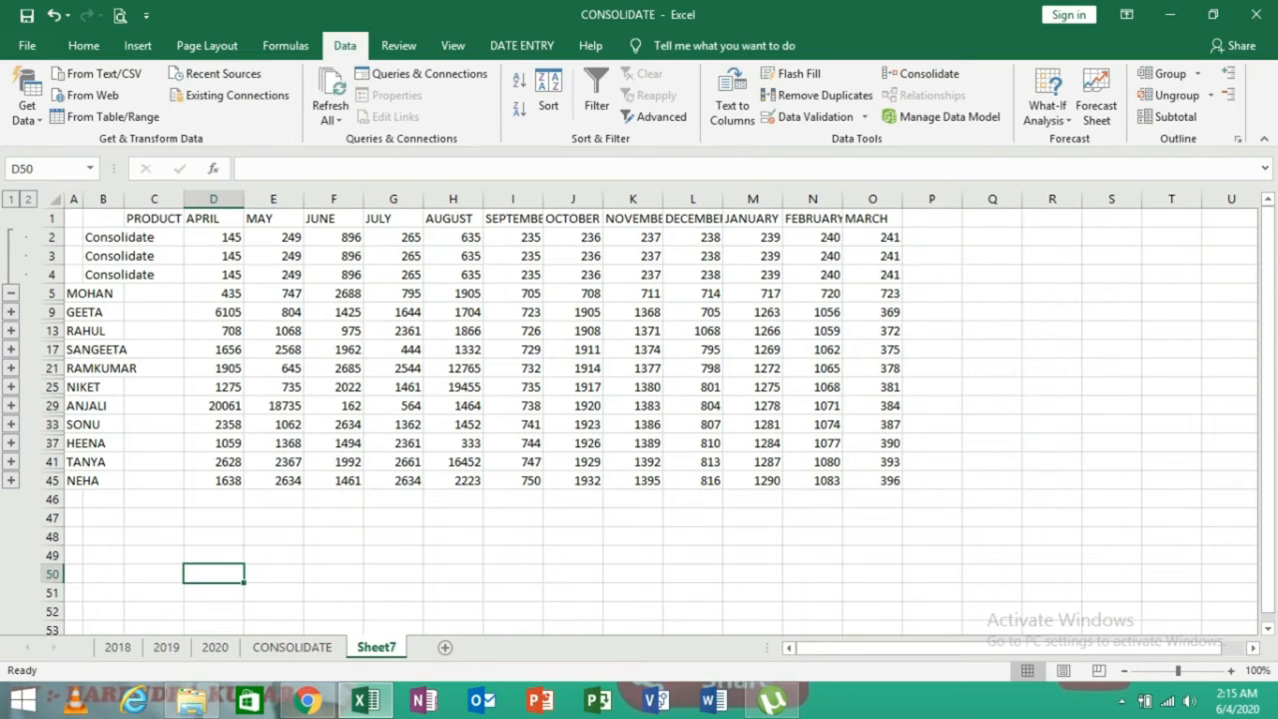
pyautogui.click(10, 312)
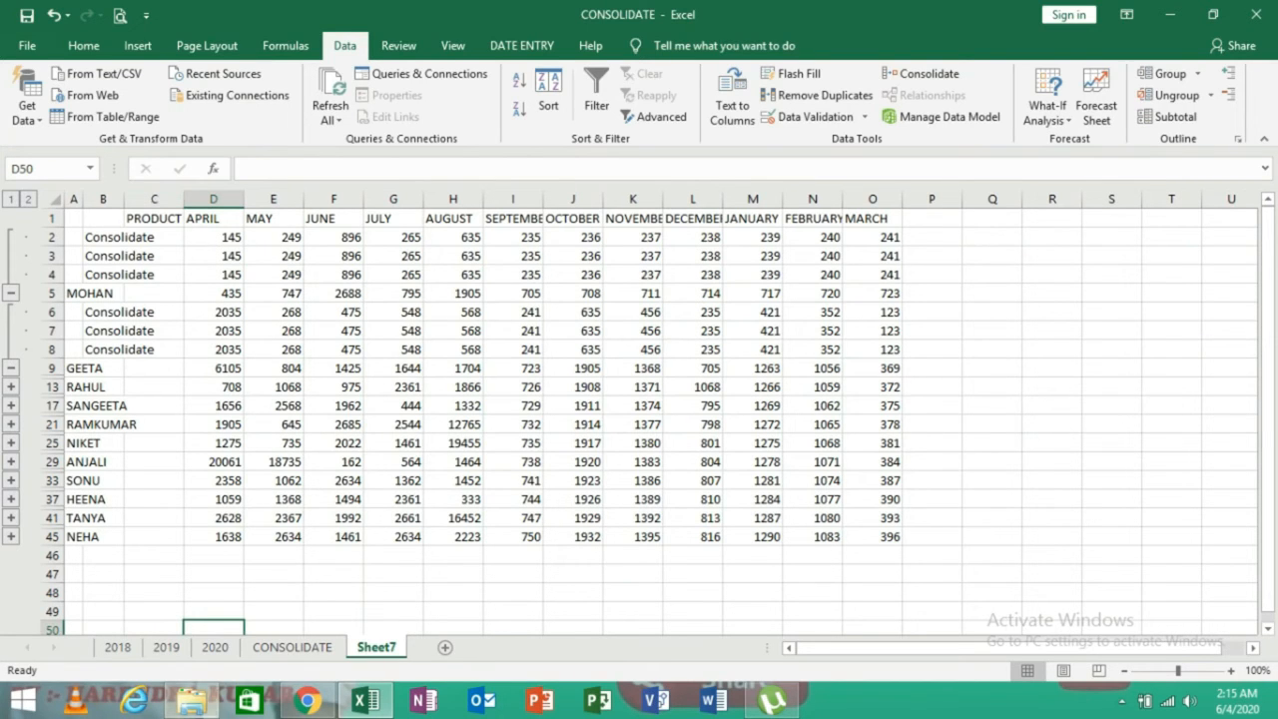
pyautogui.click(118, 647)
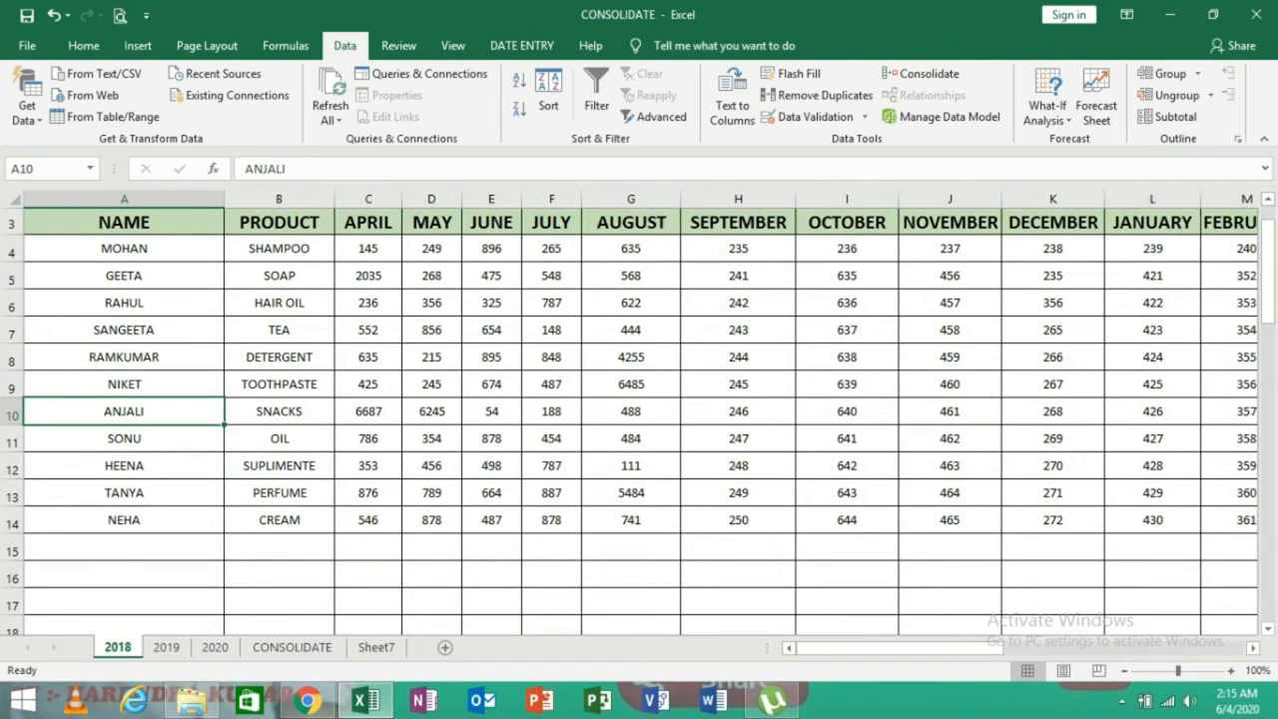
pyautogui.click(368, 276)
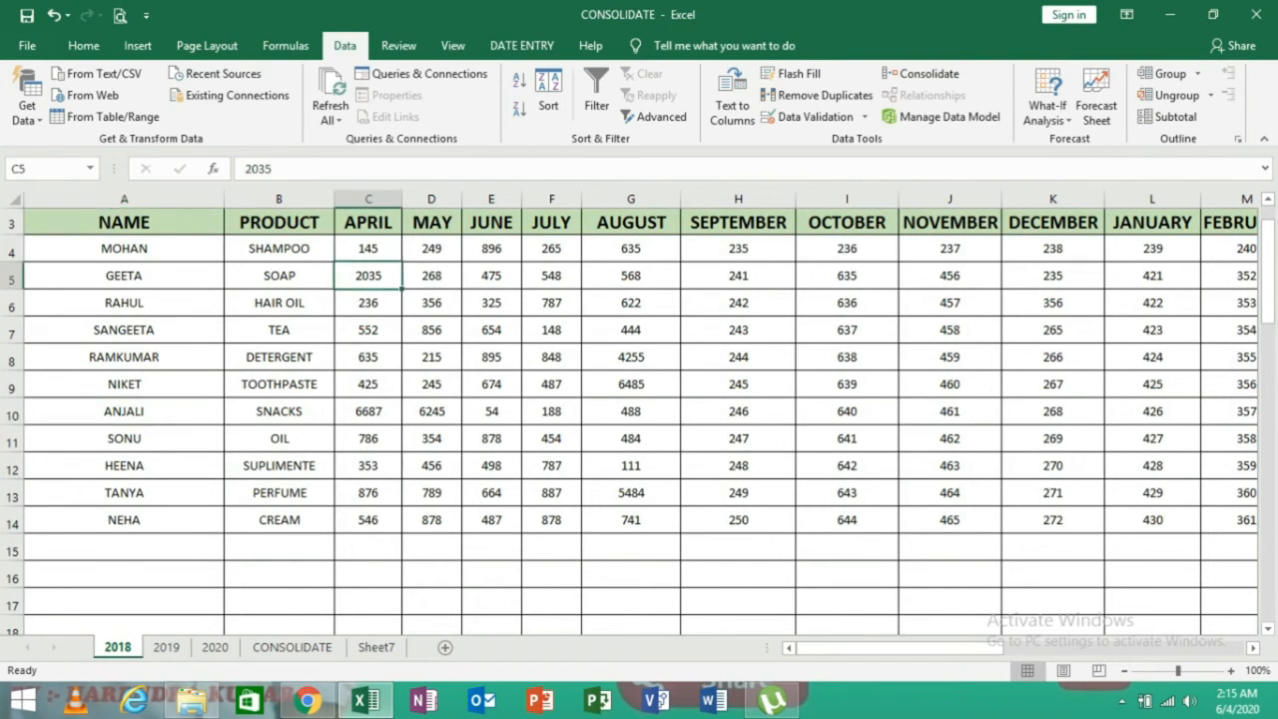
pyautogui.press('BackSpace')
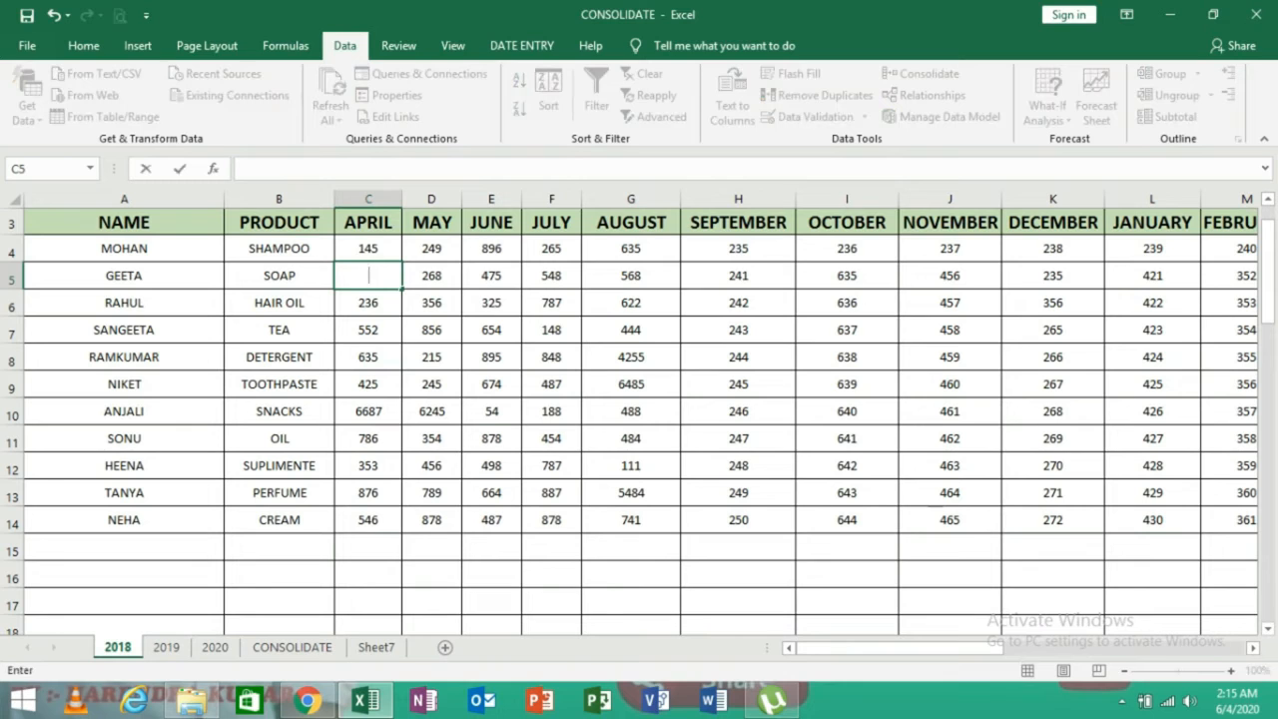
pyautogui.write('1025')
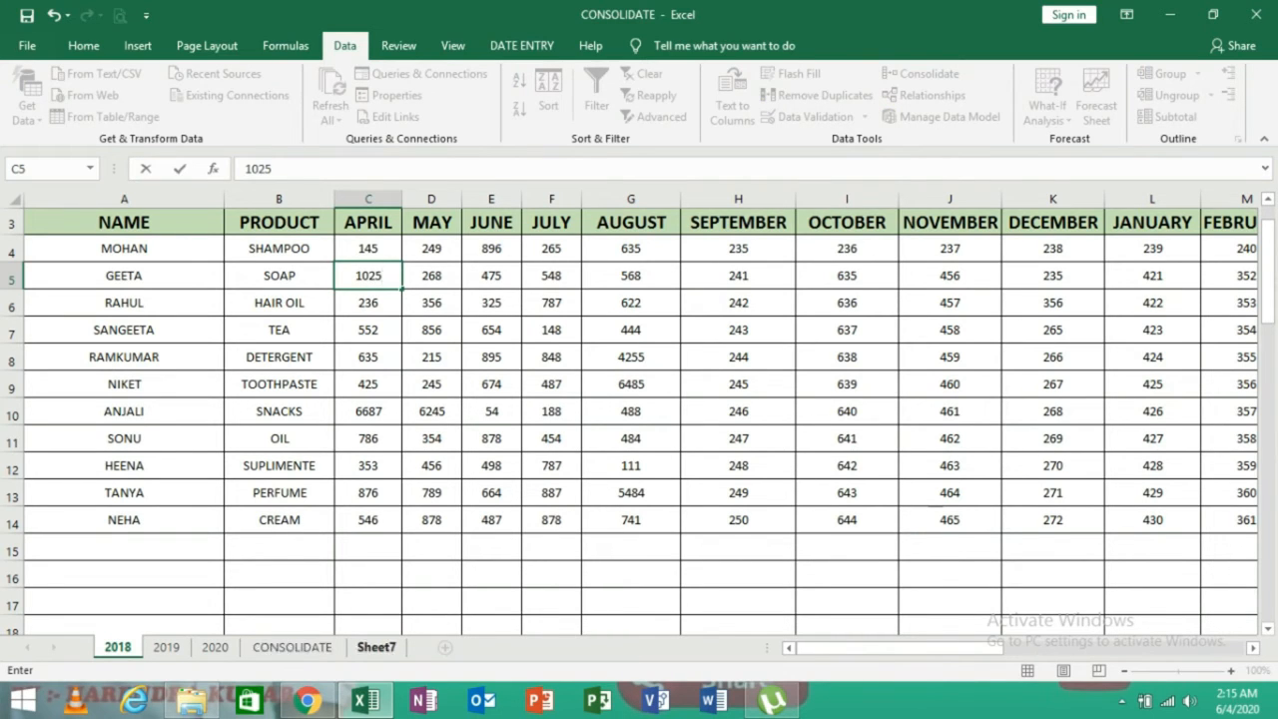
pyautogui.click(376, 647)
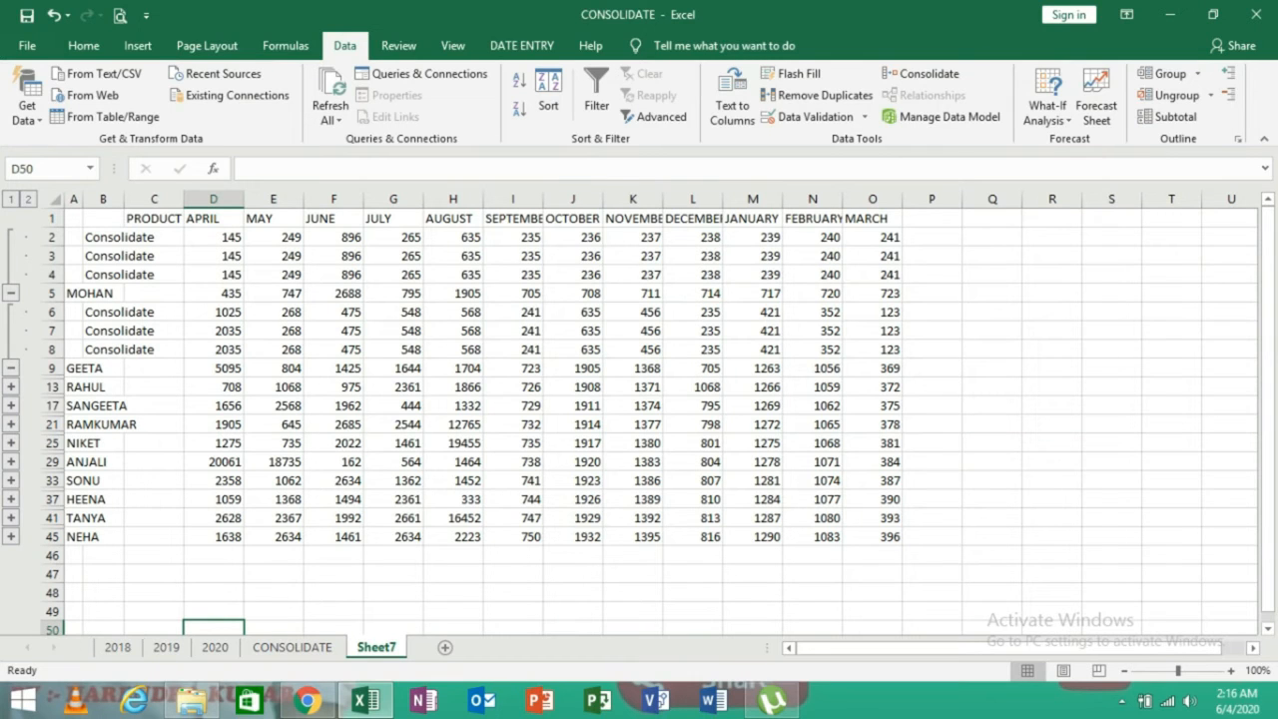
# Step: Set the April soap value in C5 of the 2020 sheet to 456 and expand the third group on Sheet7
pyautogui.click(214, 349)
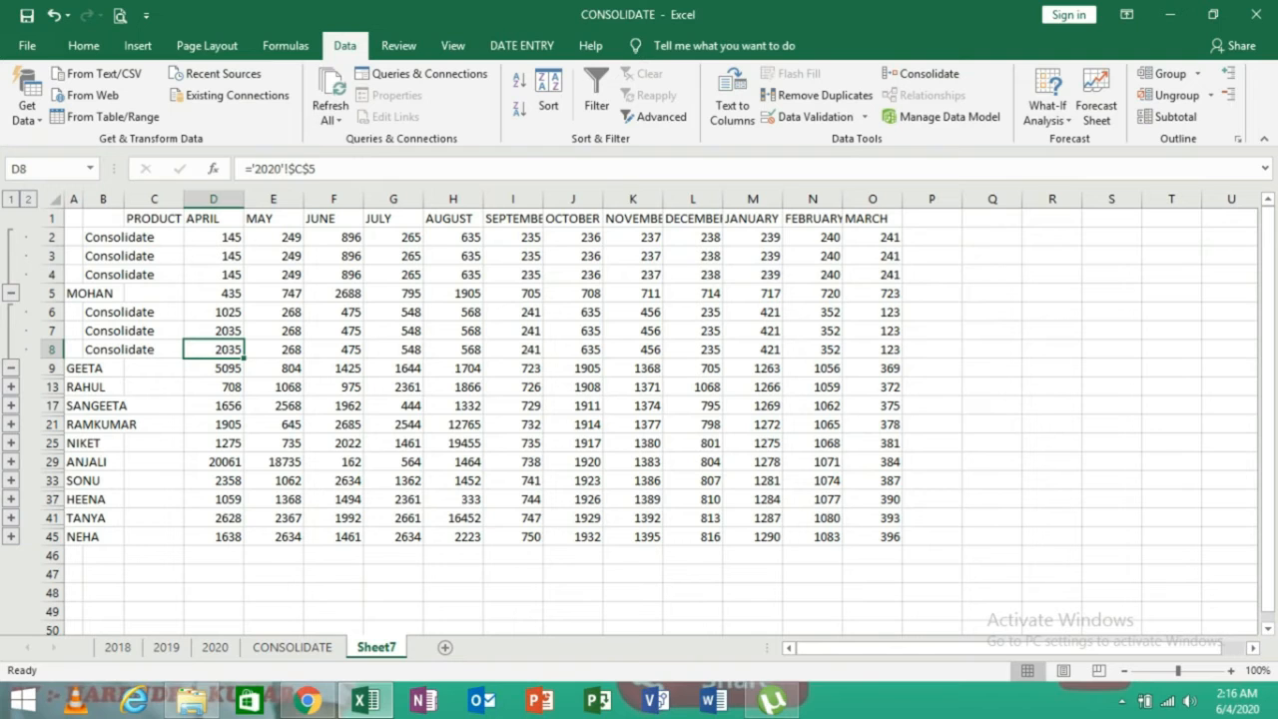
pyautogui.click(215, 648)
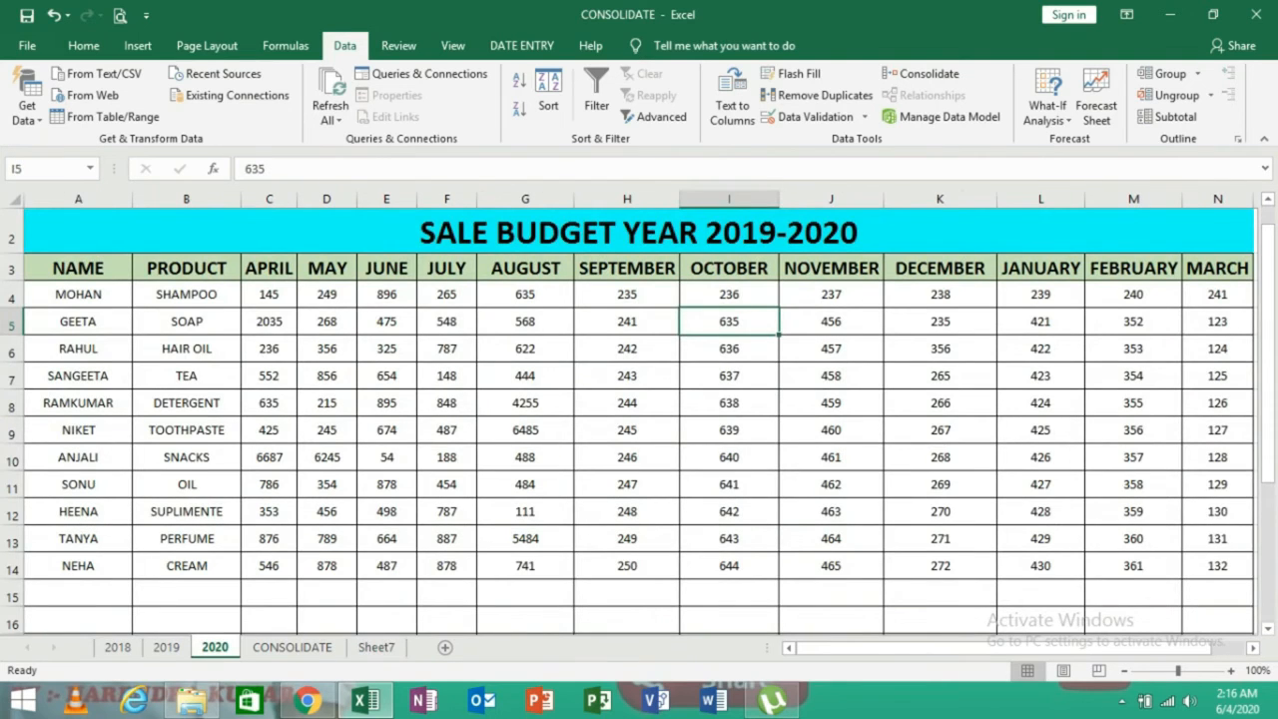
pyautogui.click(268, 321)
pyautogui.press('BackSpace')
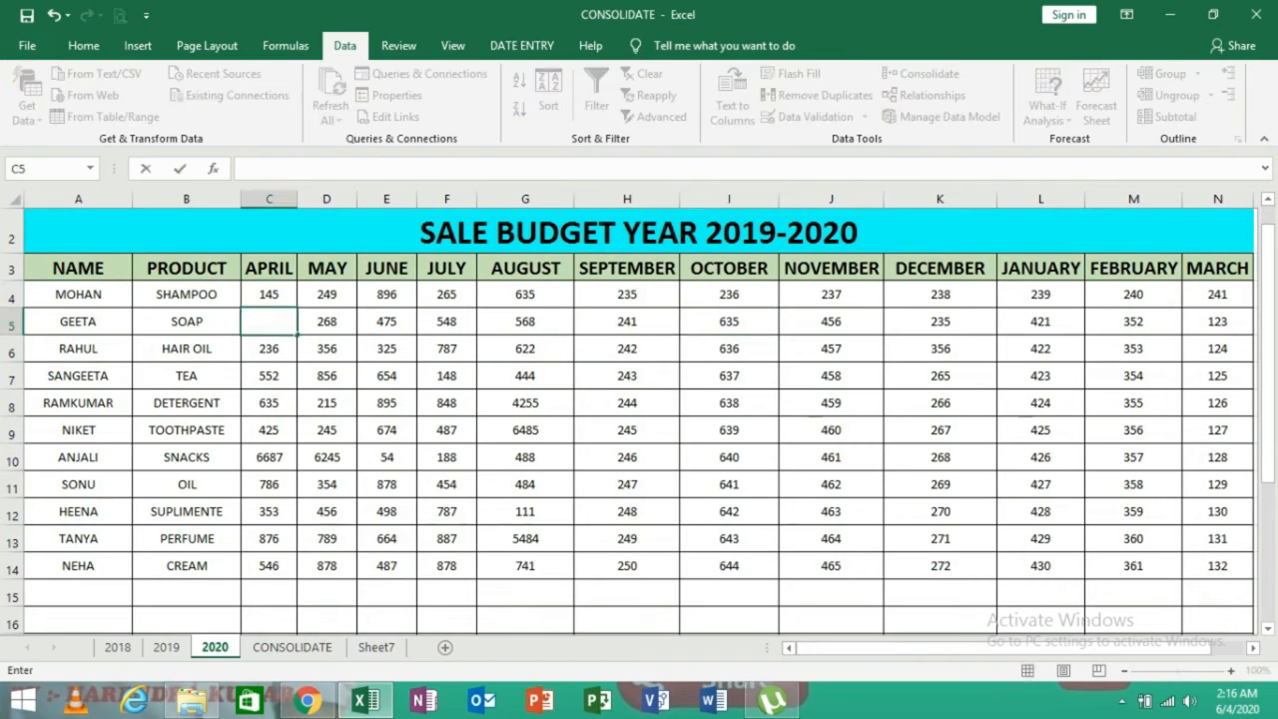
pyautogui.write('456')
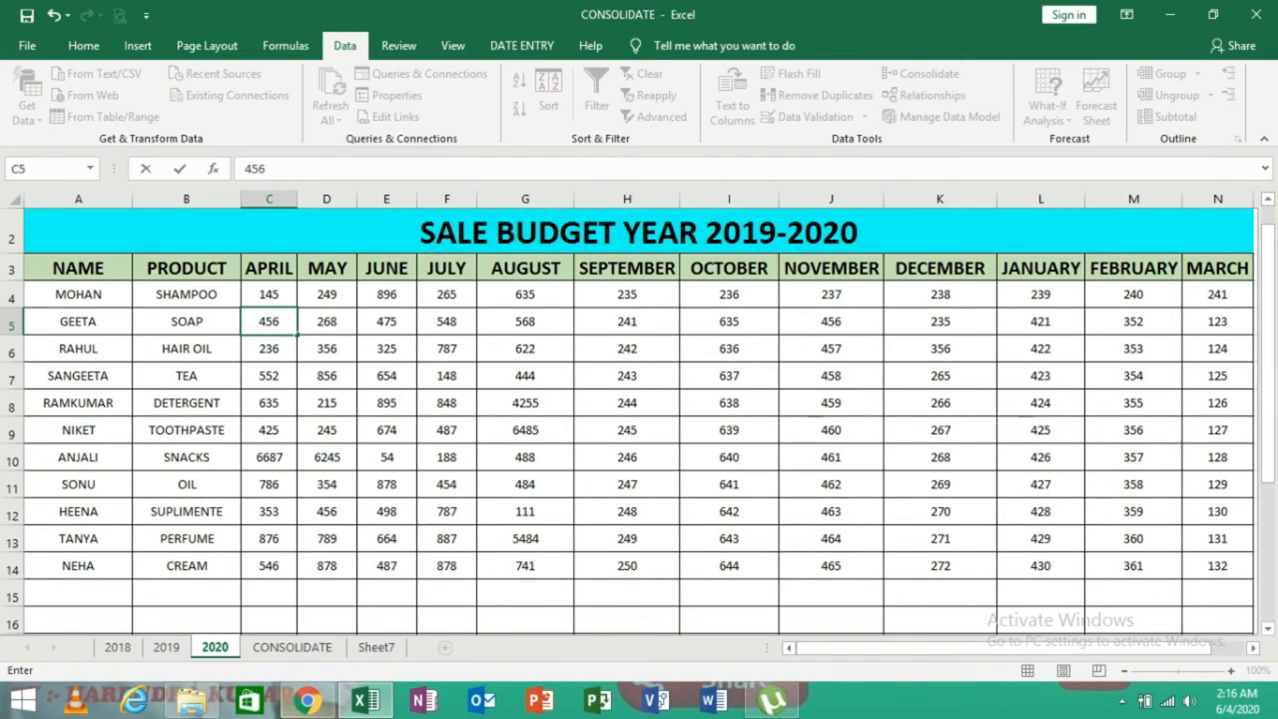
pyautogui.click(376, 647)
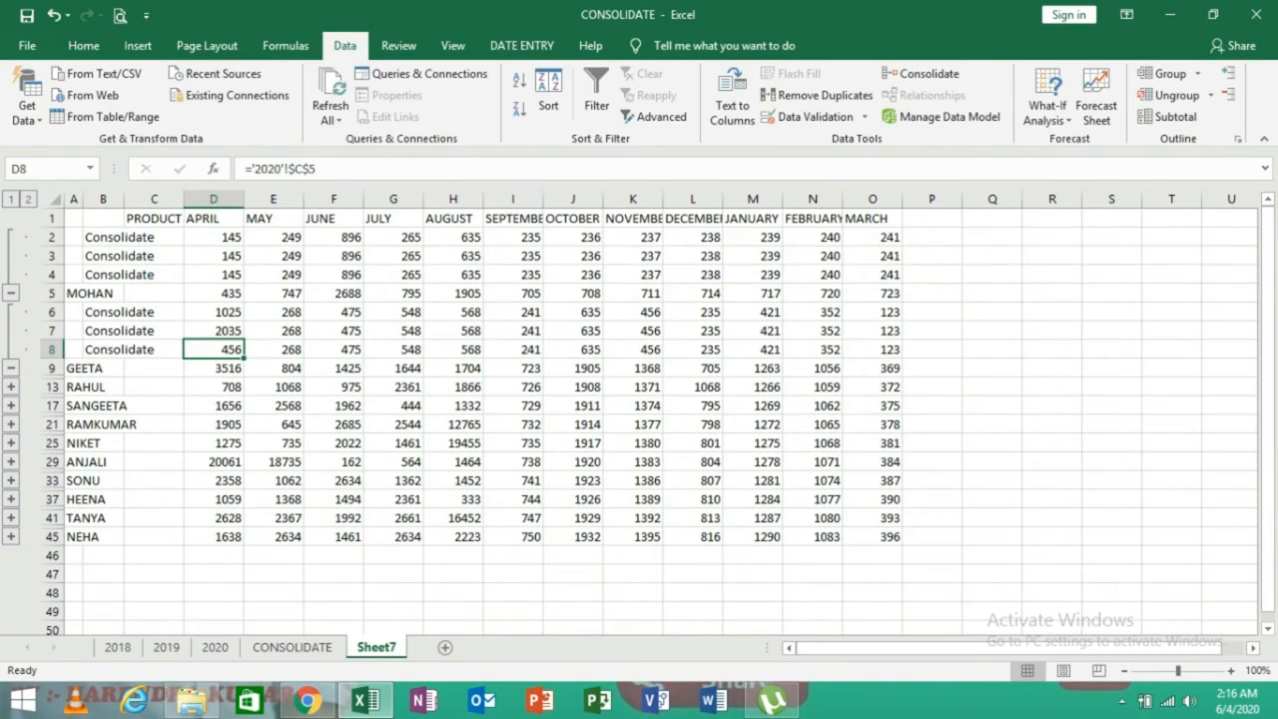
pyautogui.click(123, 312)
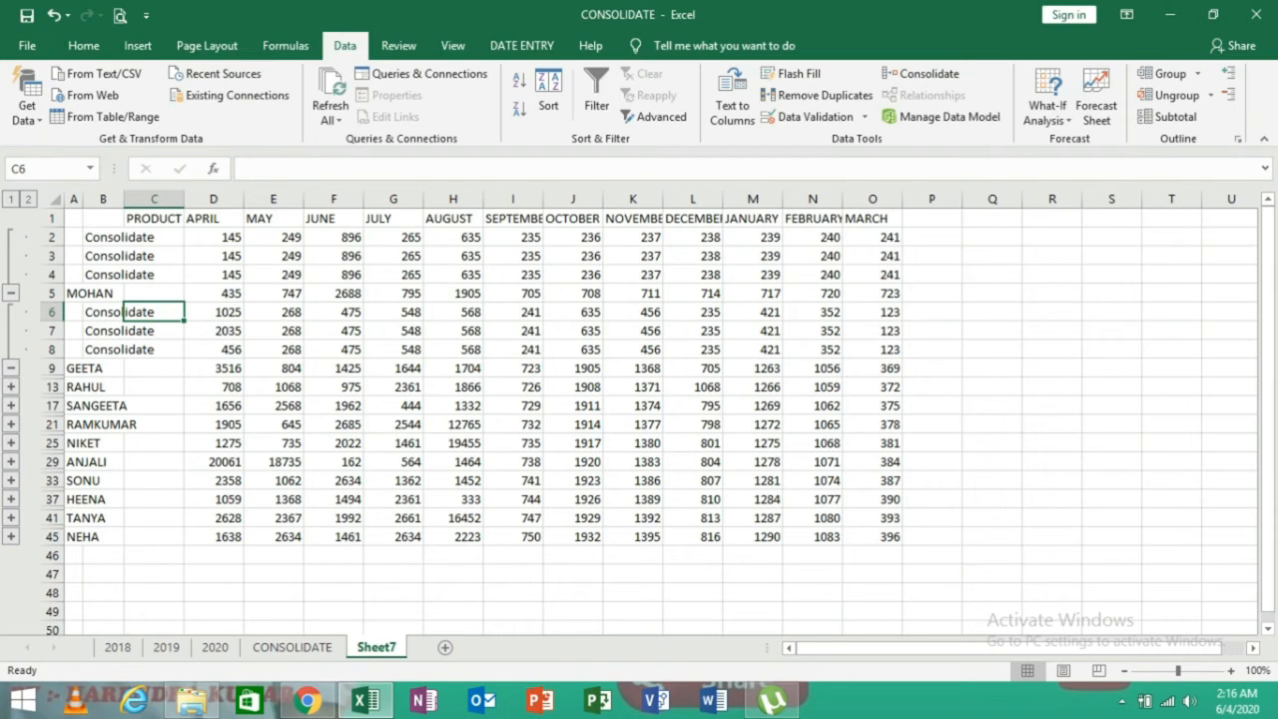
pyautogui.click(11, 386)
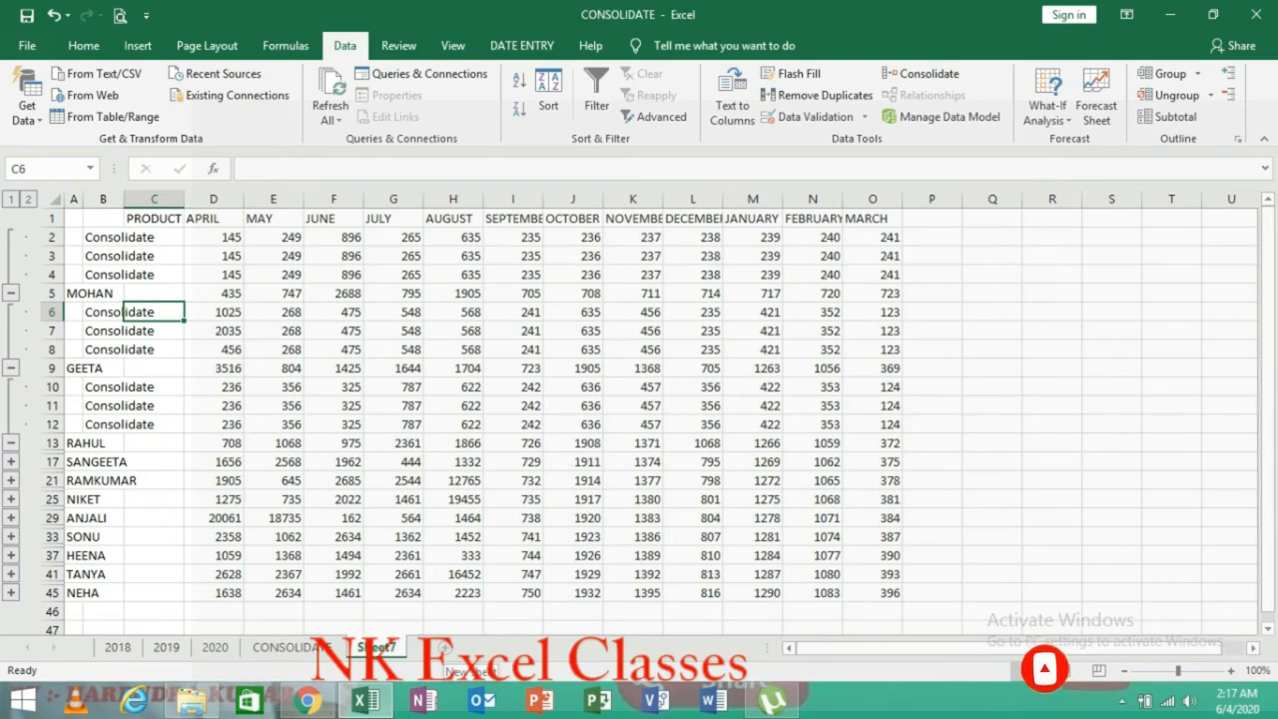
# Step: Insert a new blank worksheet after Sheet7 for another consolidation
pyautogui.click(445, 647)
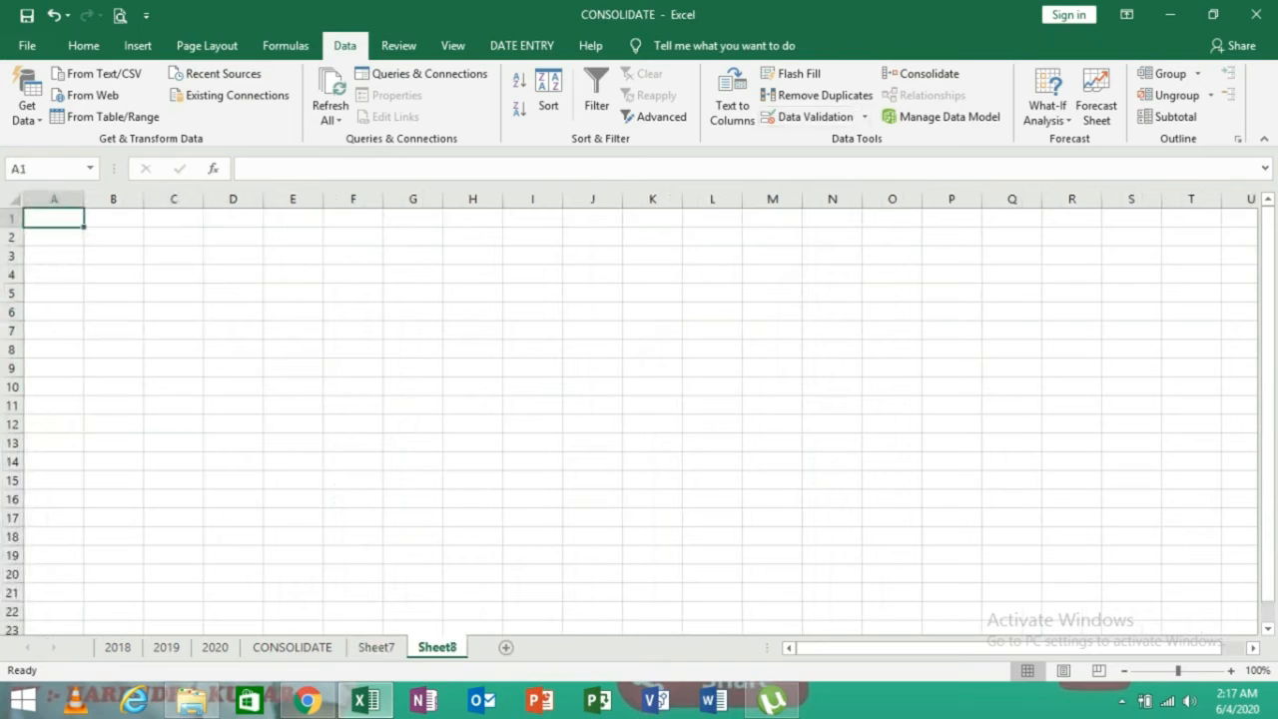
pyautogui.click(921, 74)
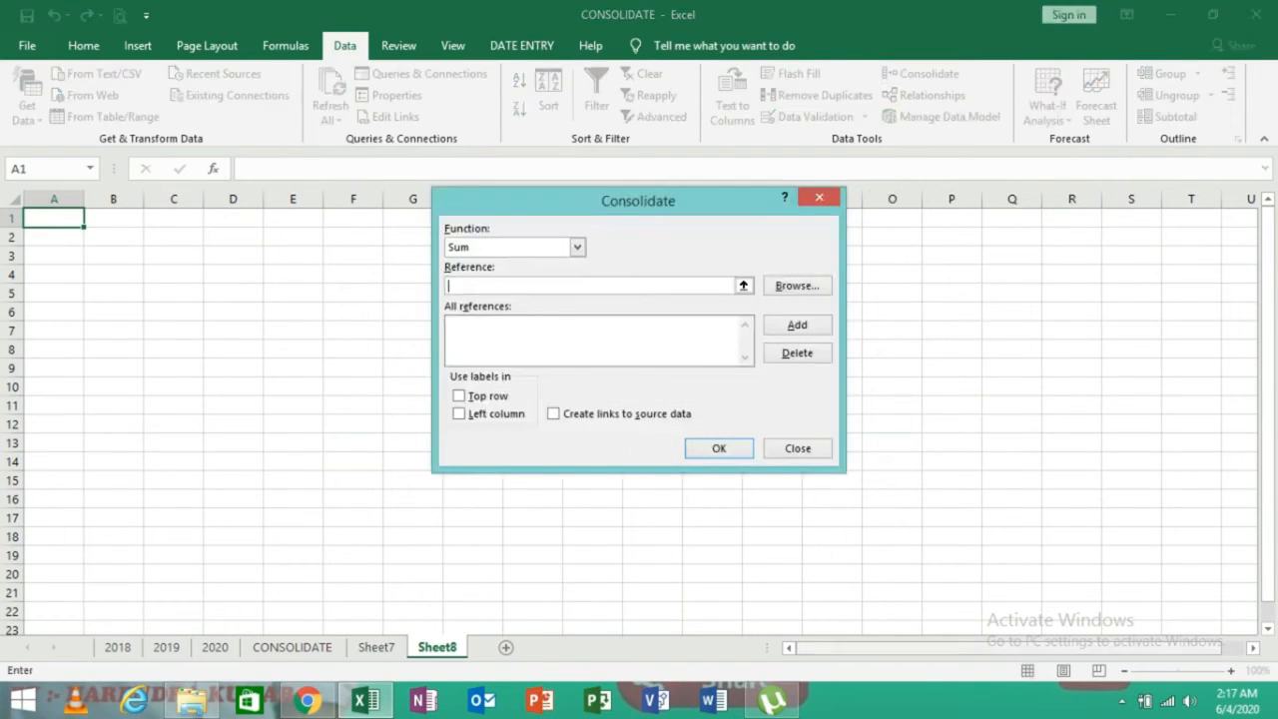
pyautogui.press('Escape')
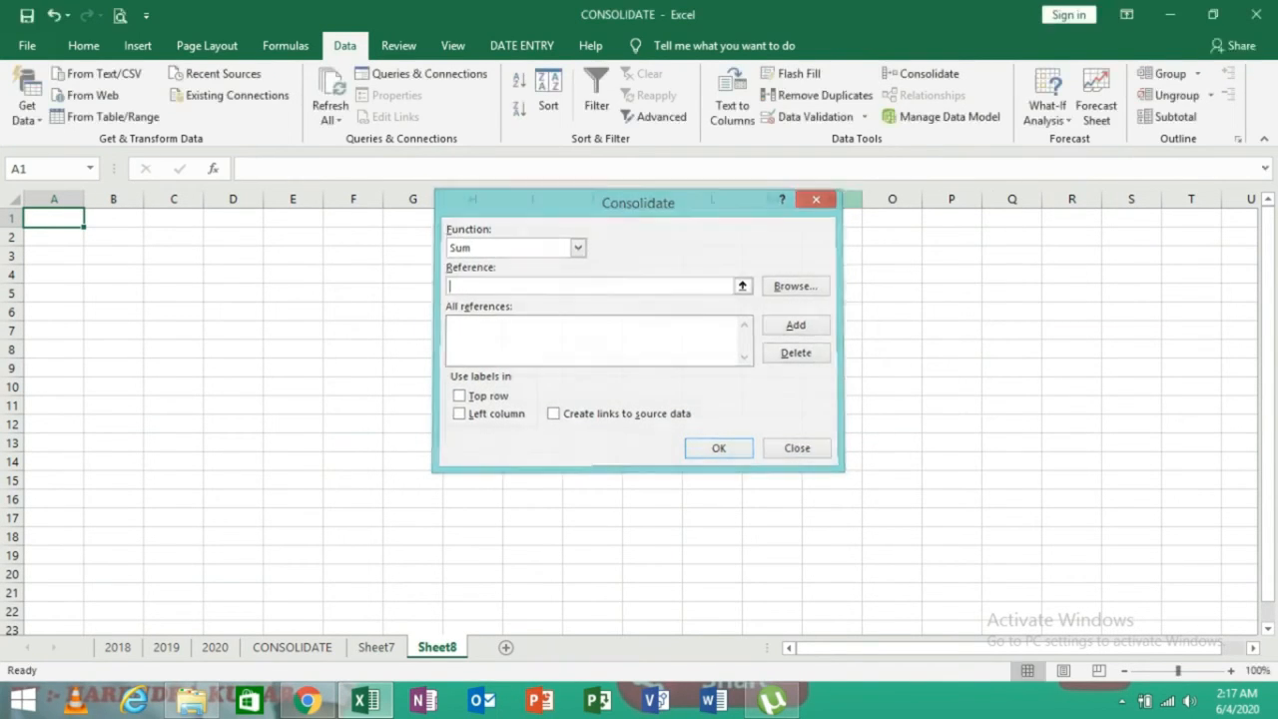
pyautogui.click(1121, 701)
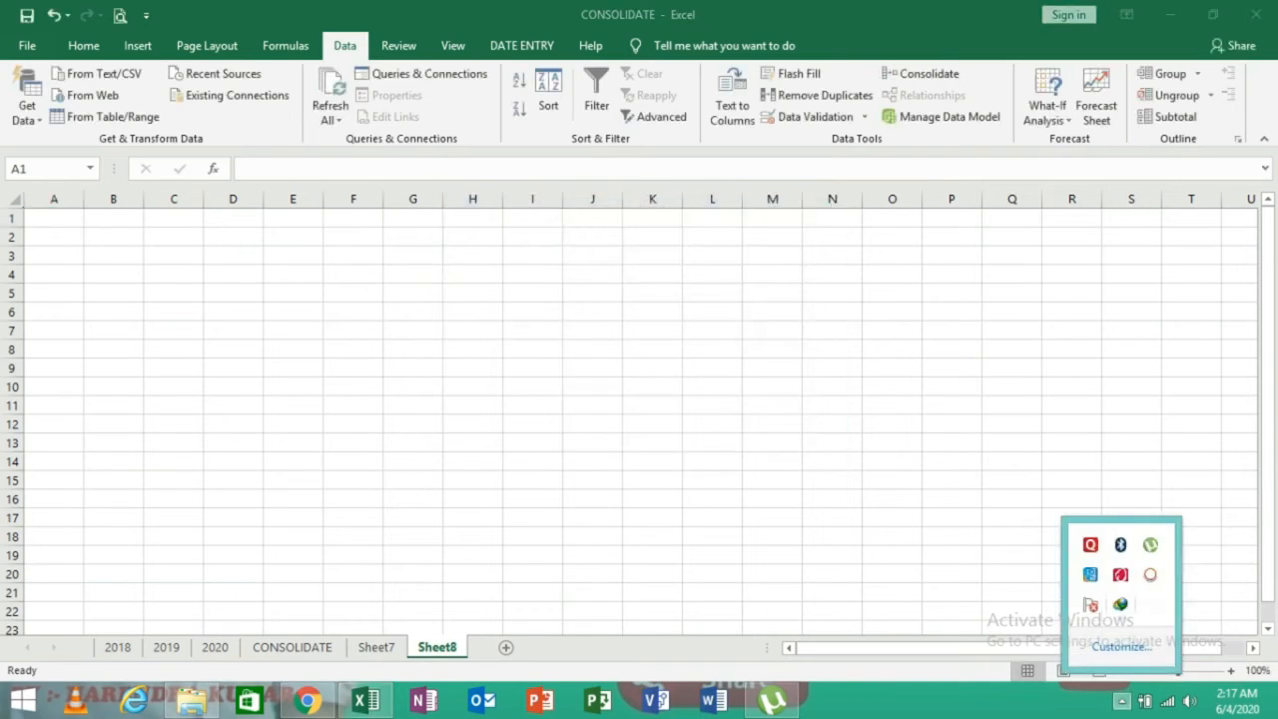
pyautogui.click(1151, 574)
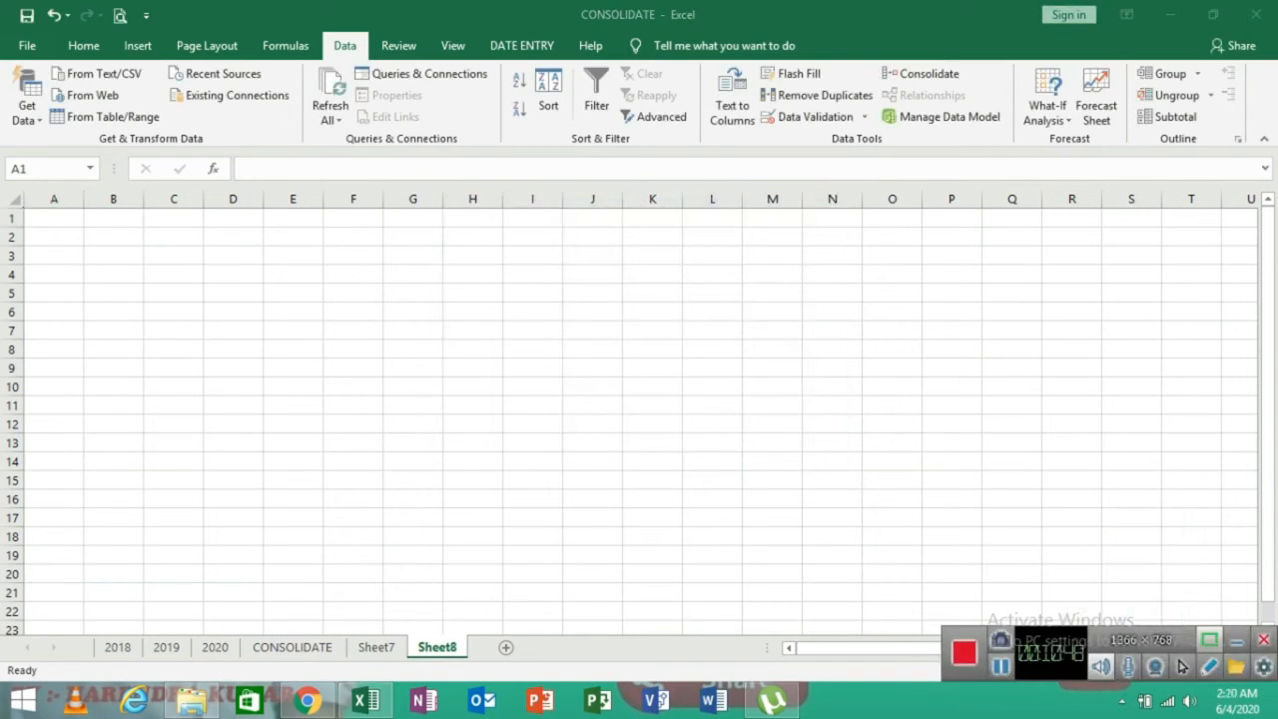
pyautogui.click(1237, 641)
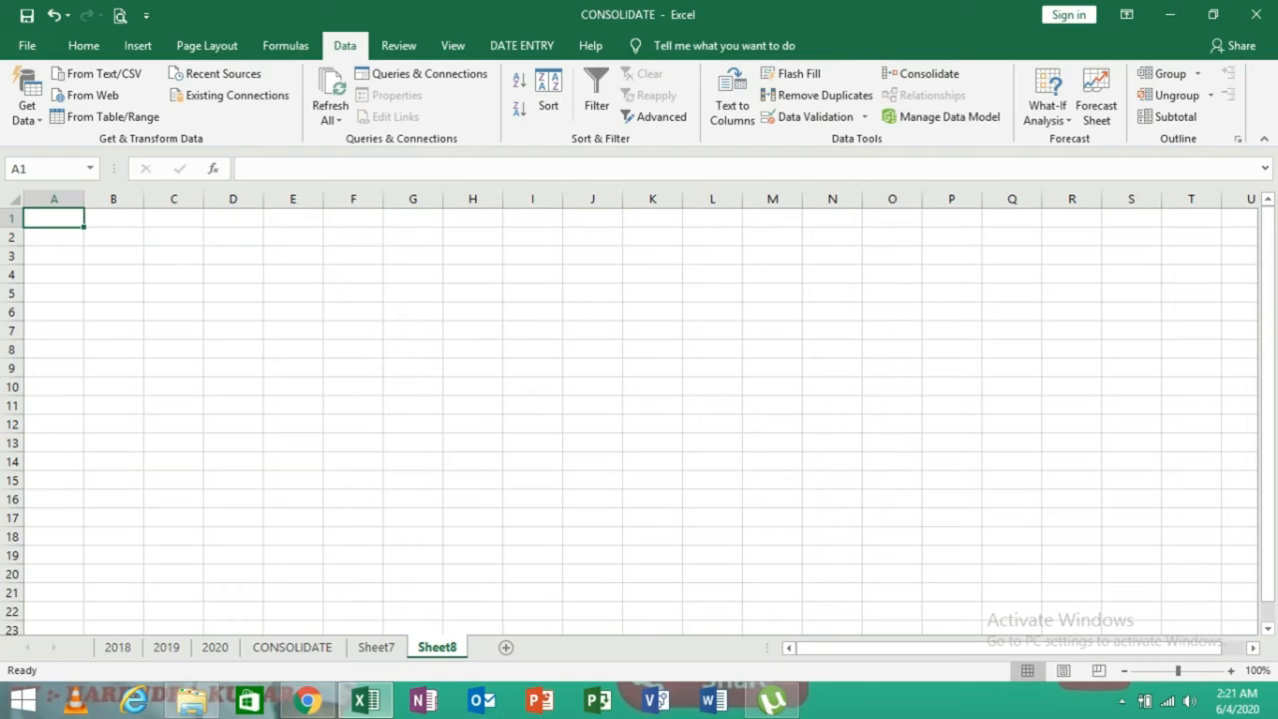
# Step: Start a consolidation at A1 of the new sheet with Max as its function
pyautogui.click(923, 73)
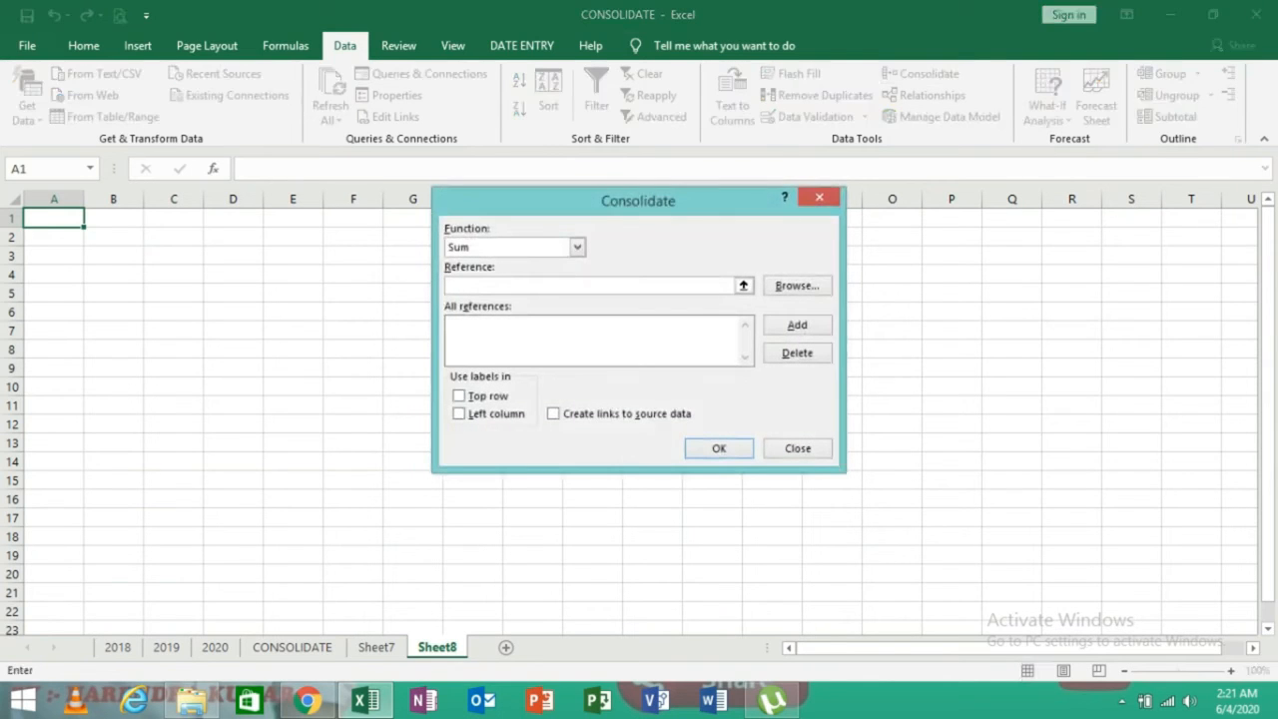
pyautogui.click(577, 247)
pyautogui.press('Down')
pyautogui.press('Down')
pyautogui.press('Down')
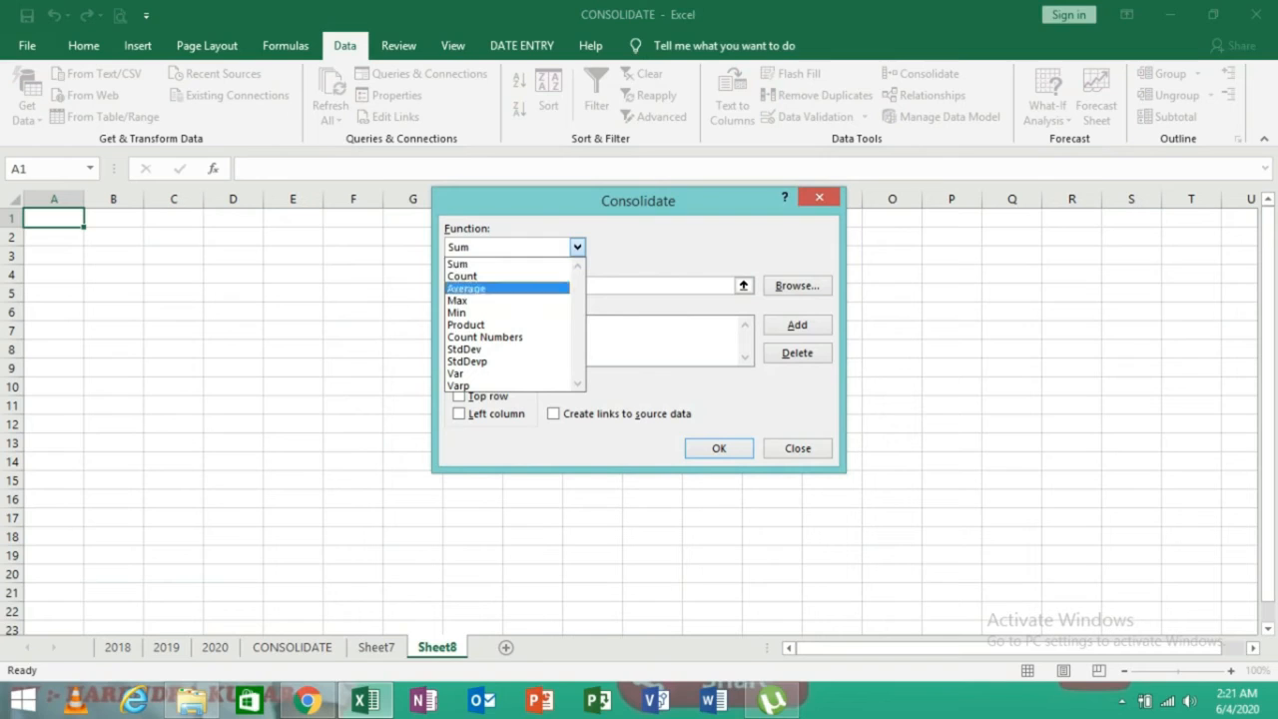
pyautogui.press('Return')
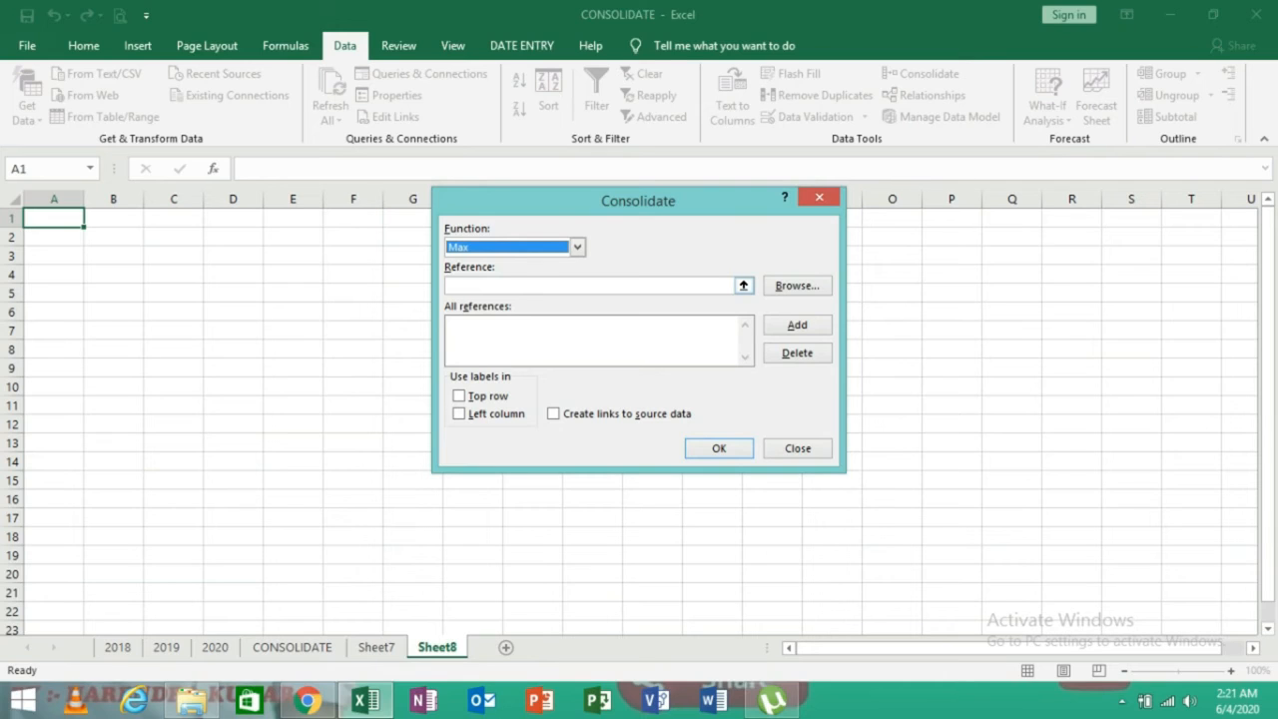
pyautogui.click(577, 247)
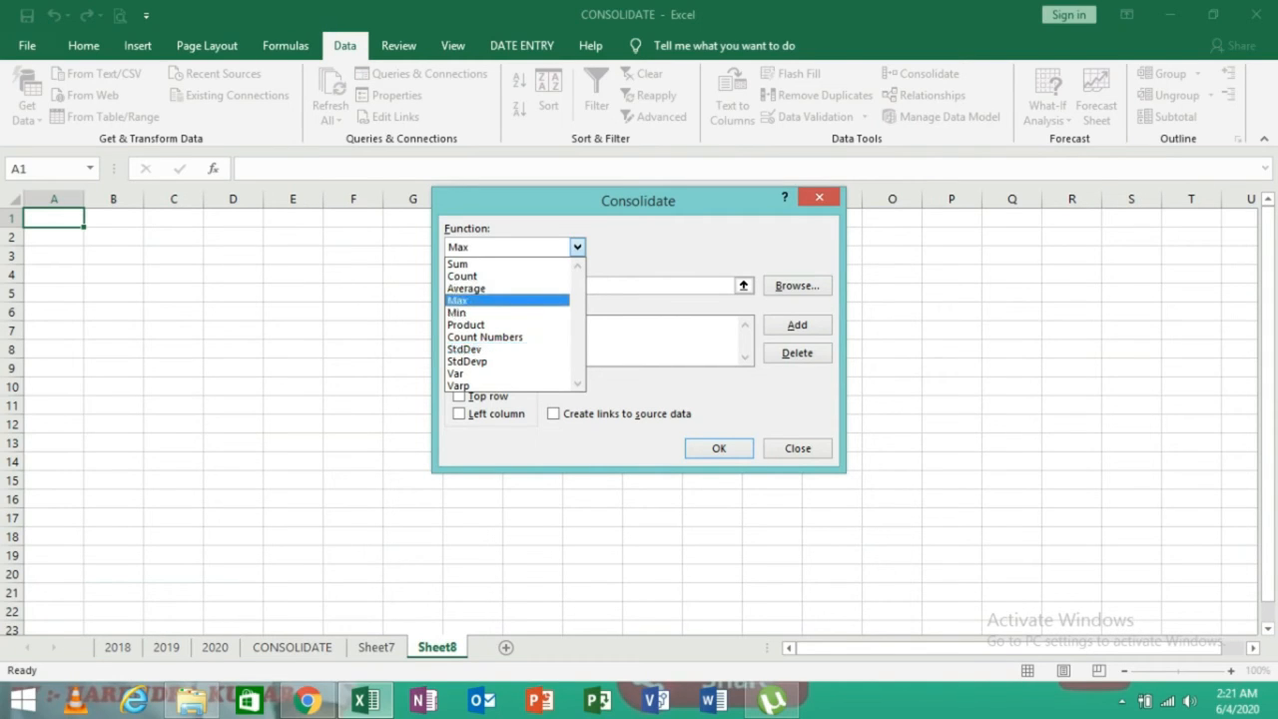
pyautogui.click(507, 301)
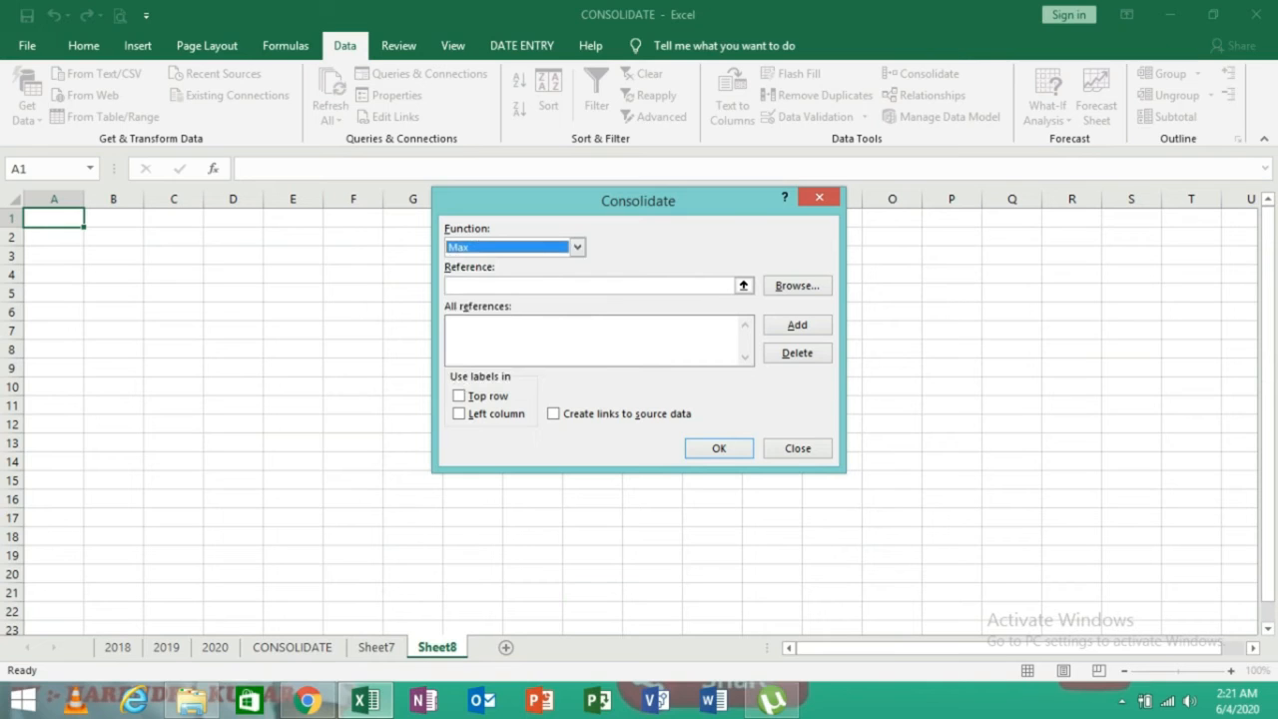
# Step: Add the range A3:N14 of the 2018 sheet to the consolidation references
pyautogui.click(744, 286)
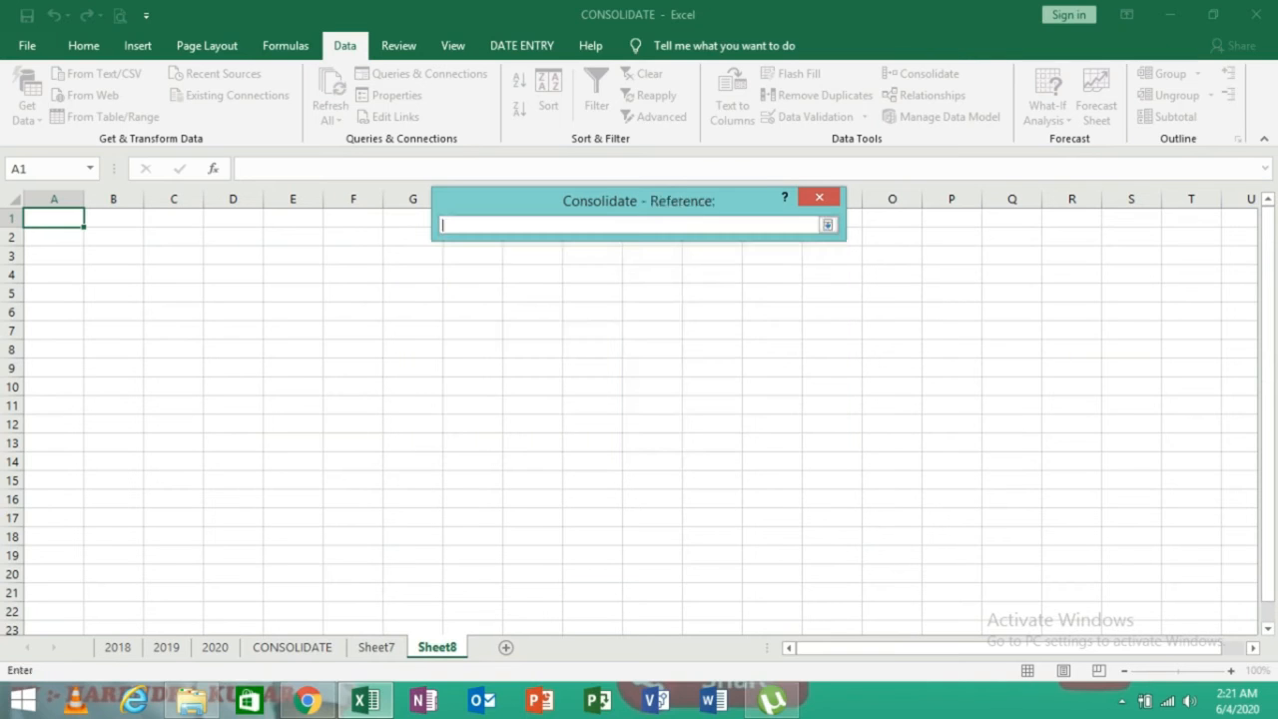
pyautogui.click(117, 647)
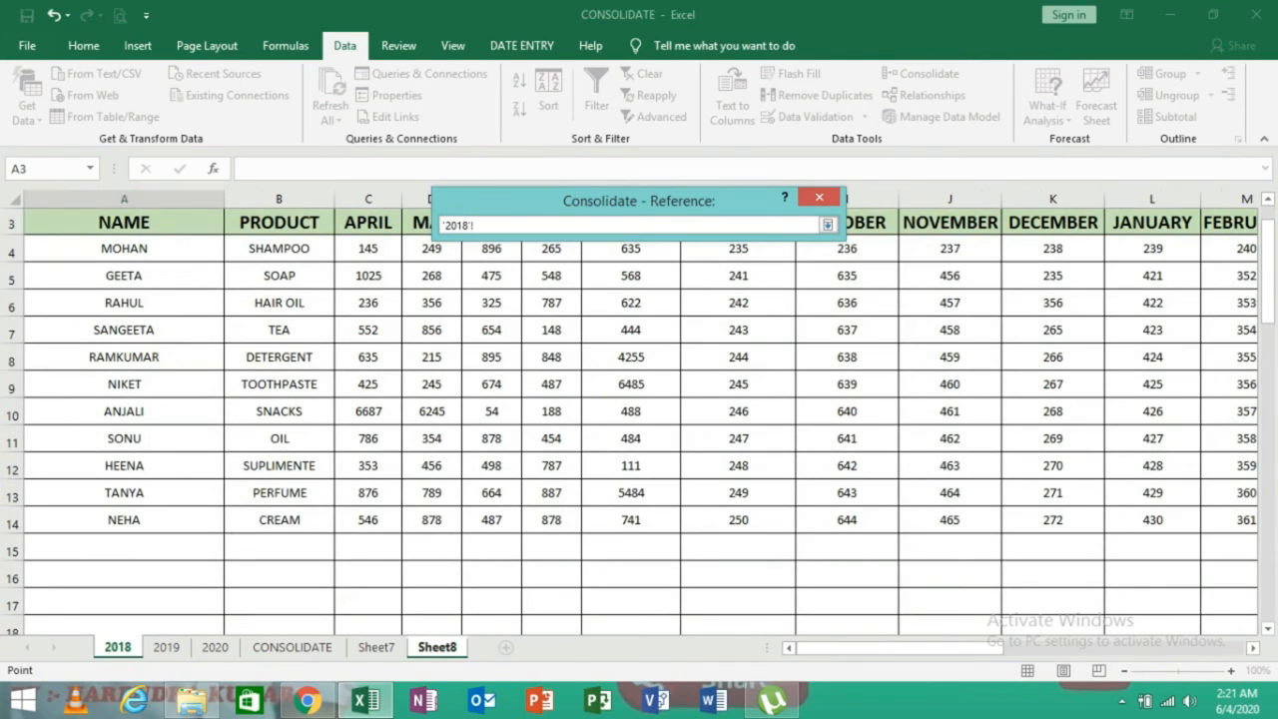
pyautogui.moveTo(110, 221); pyautogui.dragTo(1158, 529)
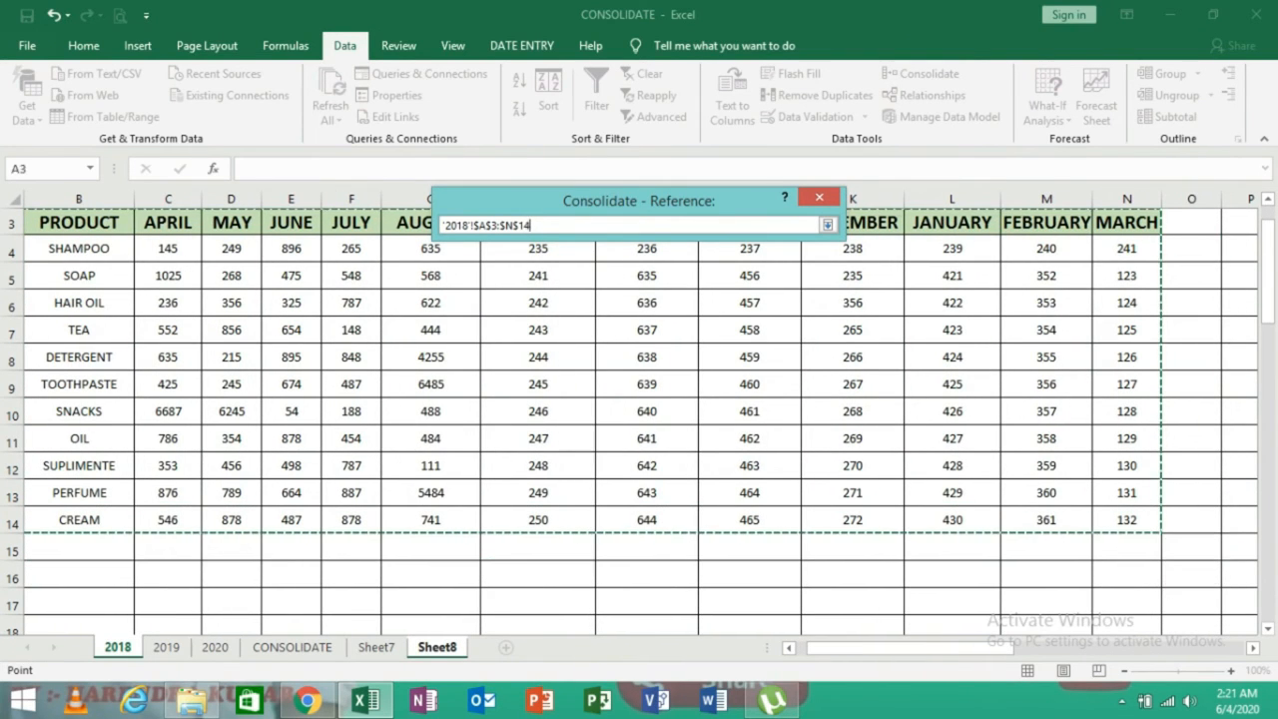
pyautogui.click(827, 224)
pyautogui.click(796, 324)
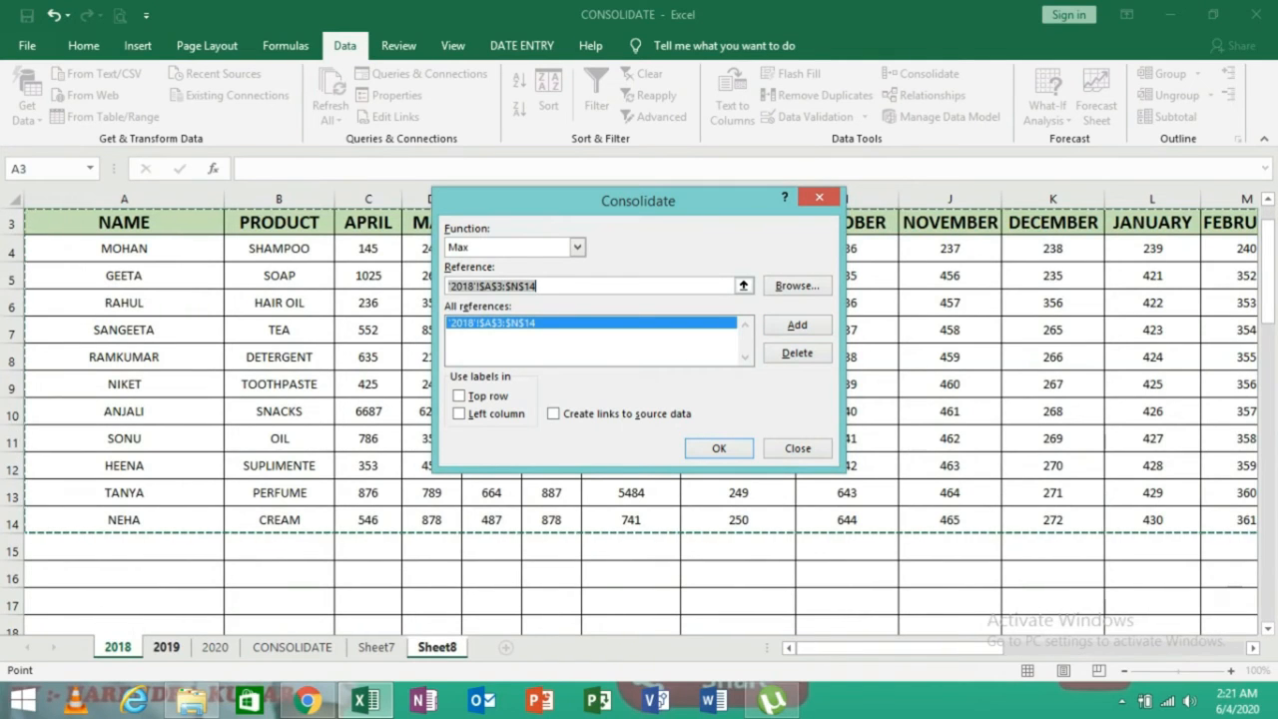
# Step: Add the same range A3:N14 from the 2019 and 2020 sheets to the consolidation references
pyautogui.click(165, 647)
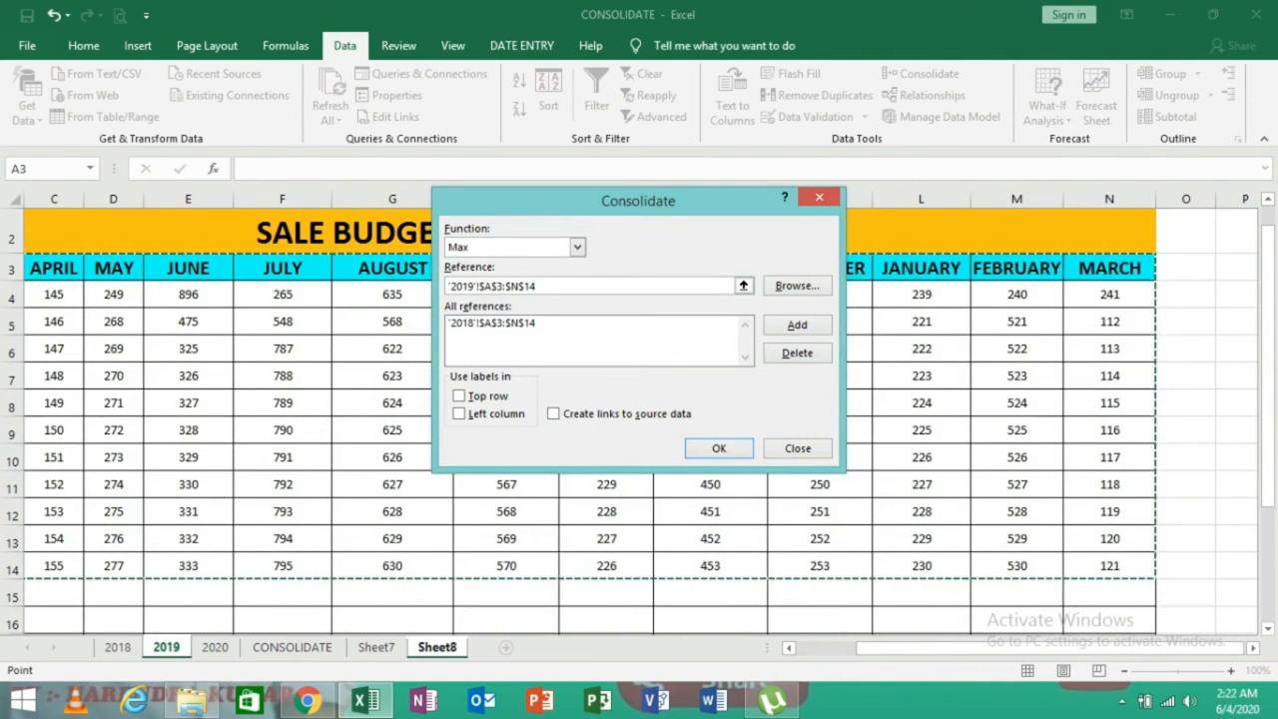
pyautogui.click(797, 325)
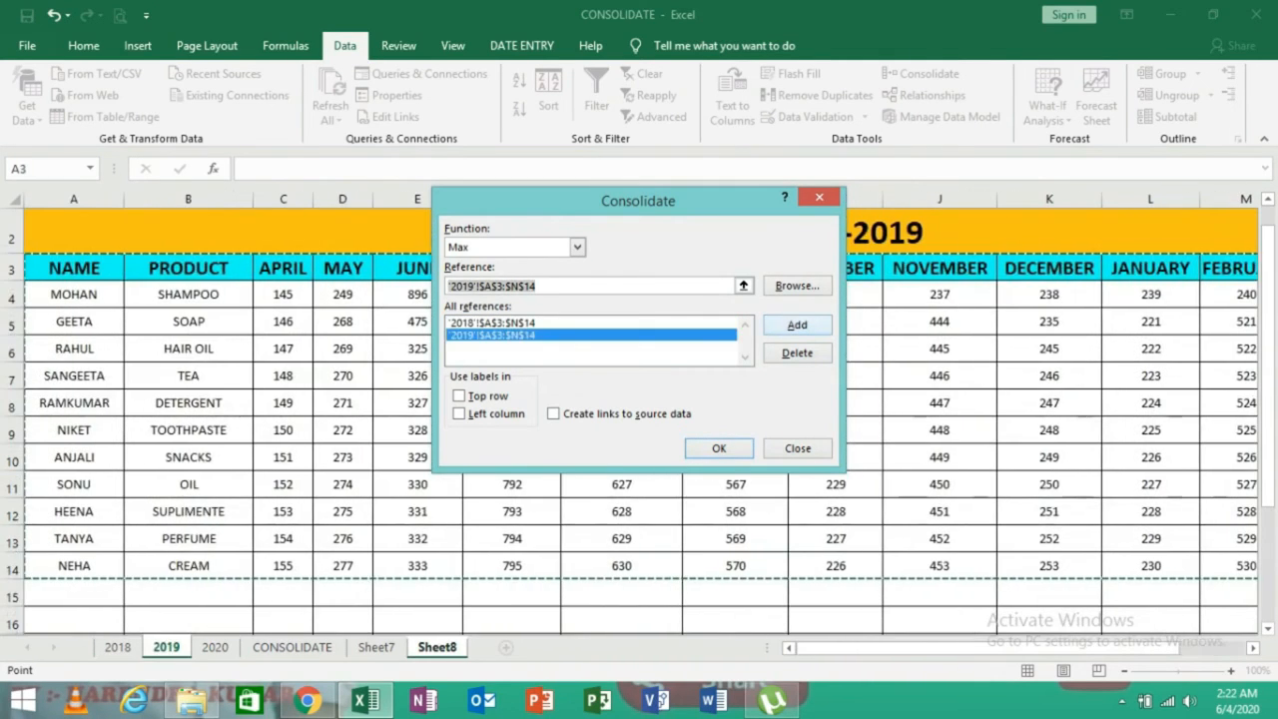
pyautogui.click(215, 647)
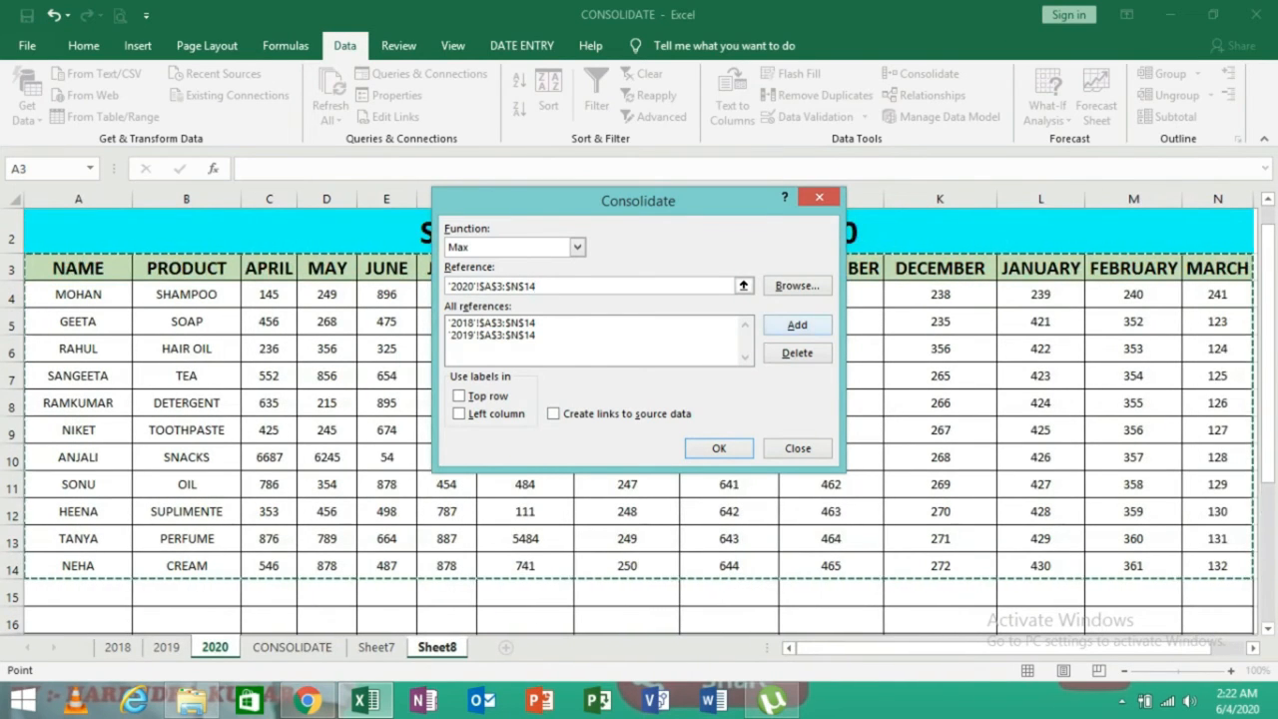
pyautogui.click(797, 324)
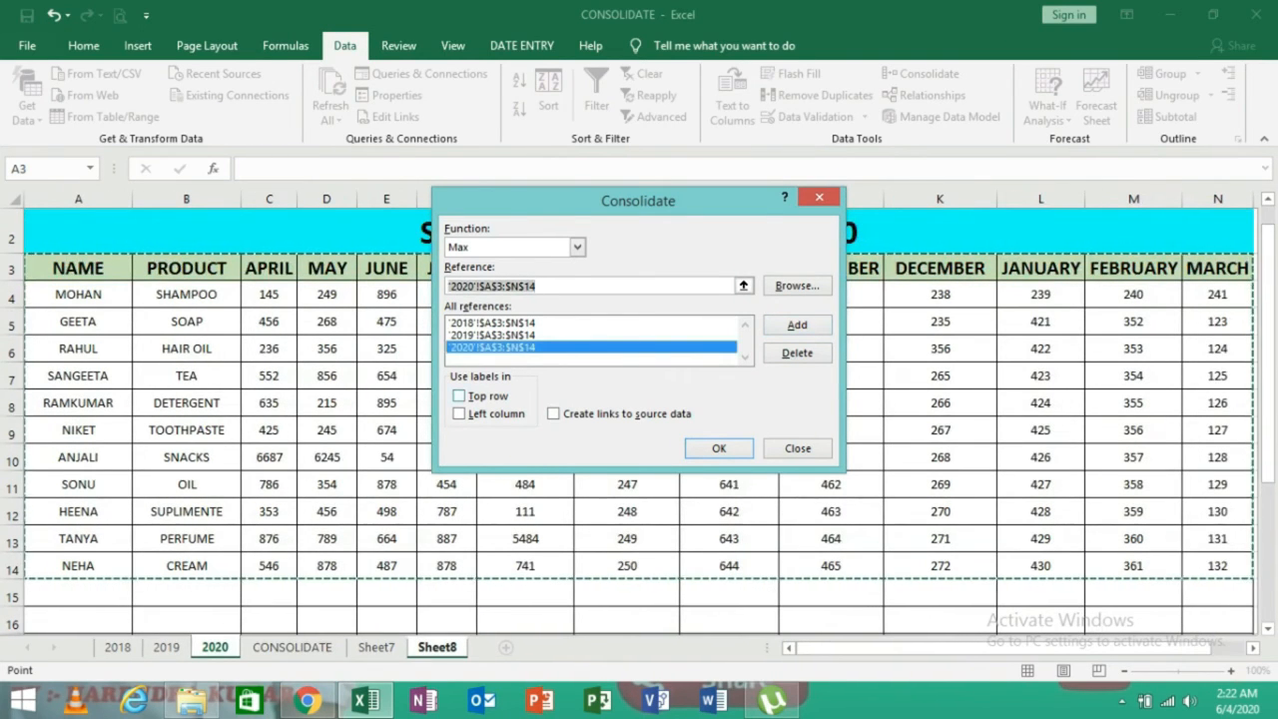
# Step: Use labels from the top row and left column, create links to source data, and run the consolidation
pyautogui.hotkey('alt', 't')
pyautogui.hotkey('alt', 'l')
pyautogui.hotkey('alt', 's')
pyautogui.press('Return')
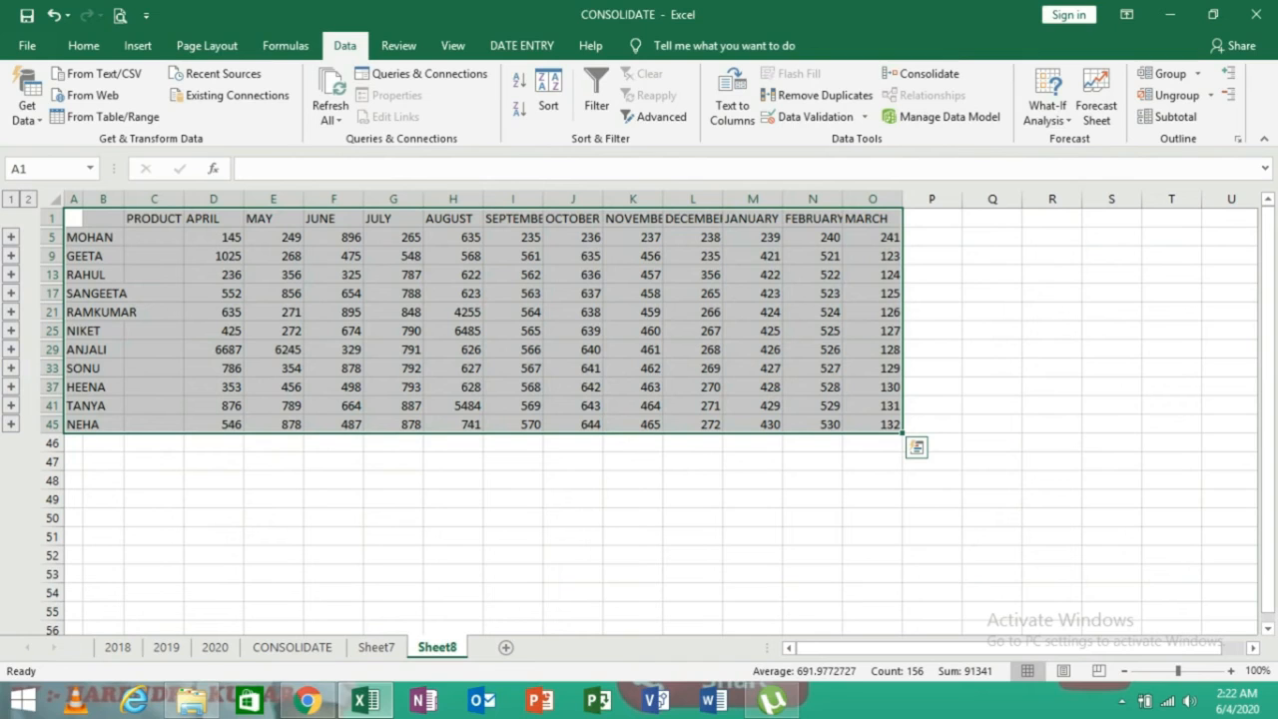
pyautogui.click(274, 498)
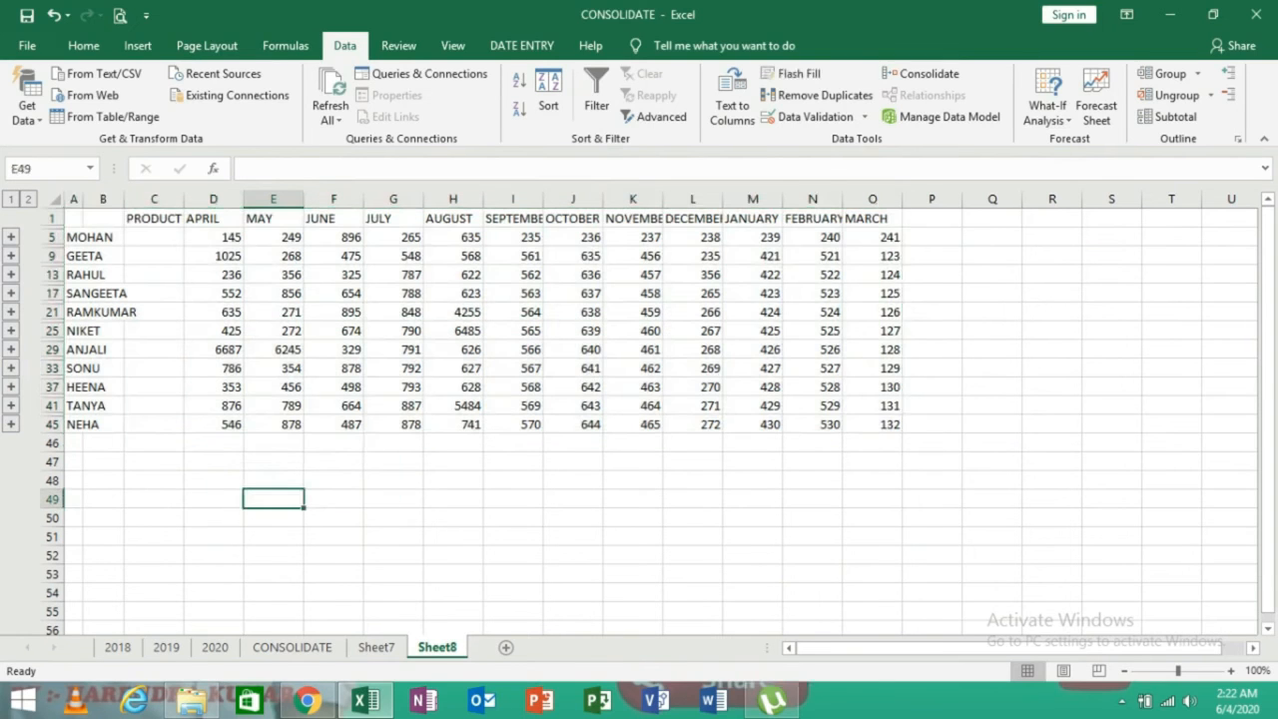
# Step: Expand the first four outline groups on Sheet8 to show the source rows behind each maximum
pyautogui.click(11, 237)
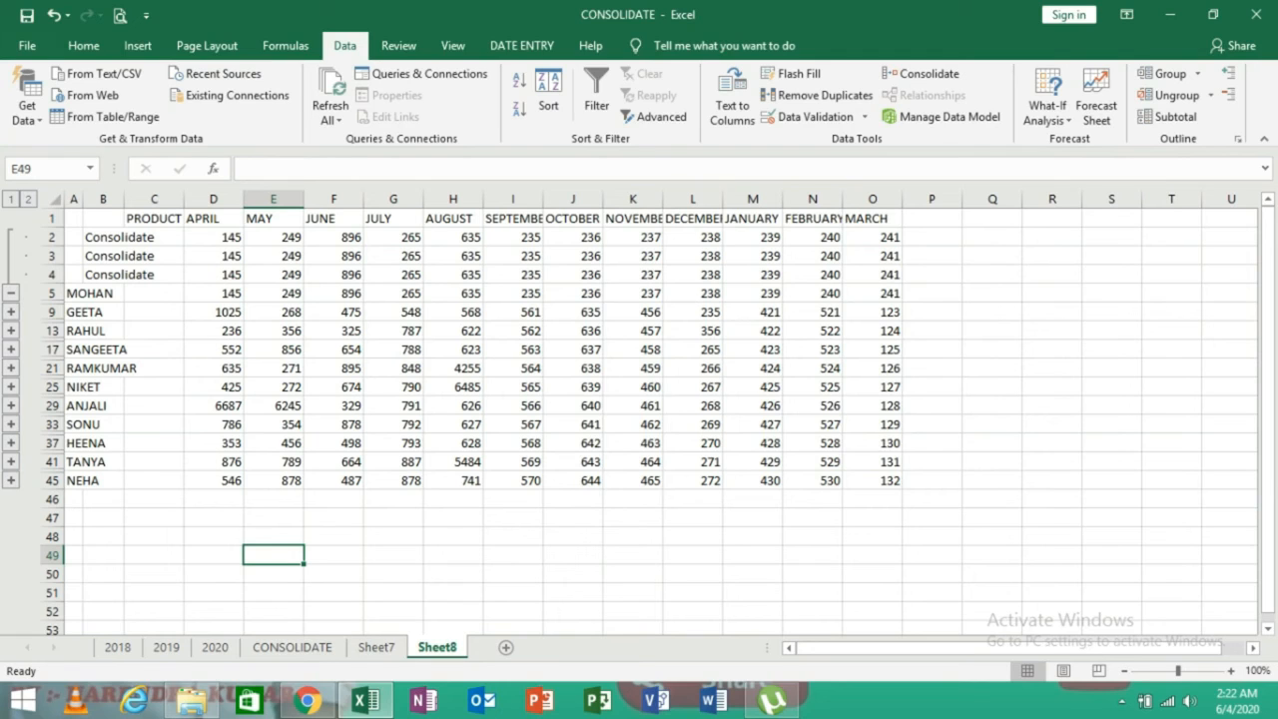
pyautogui.click(10, 311)
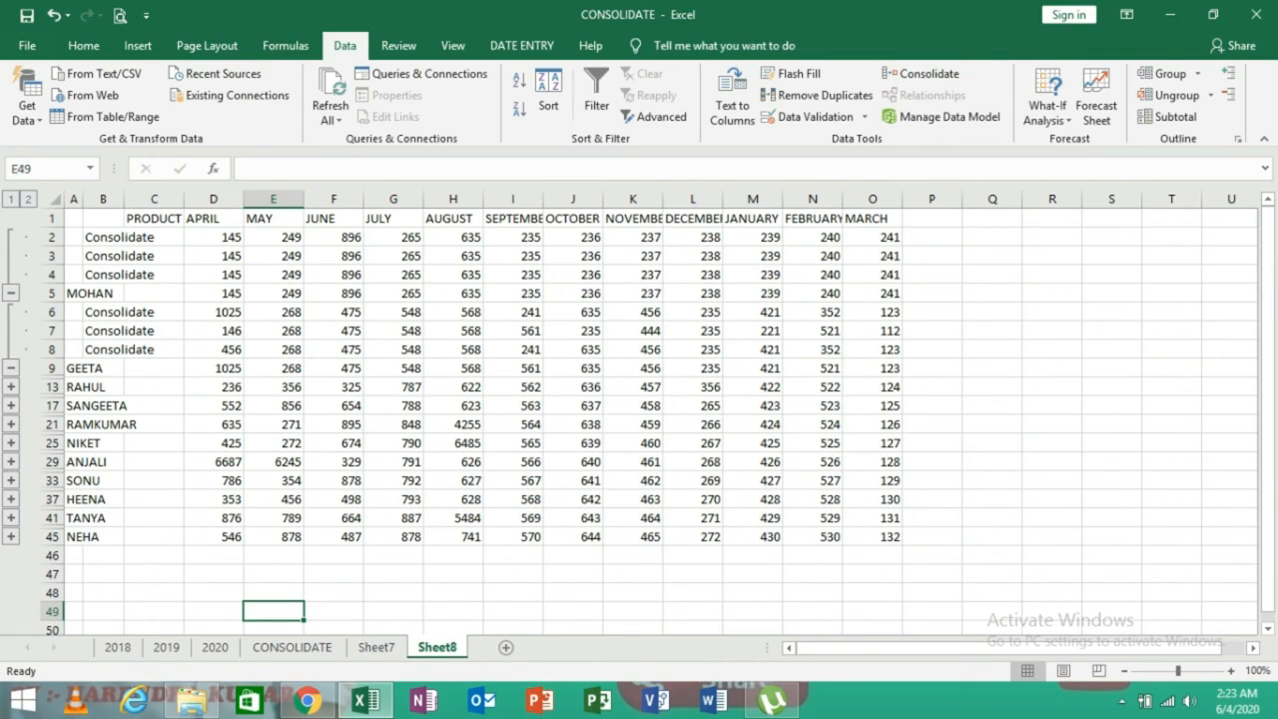
pyautogui.click(10, 386)
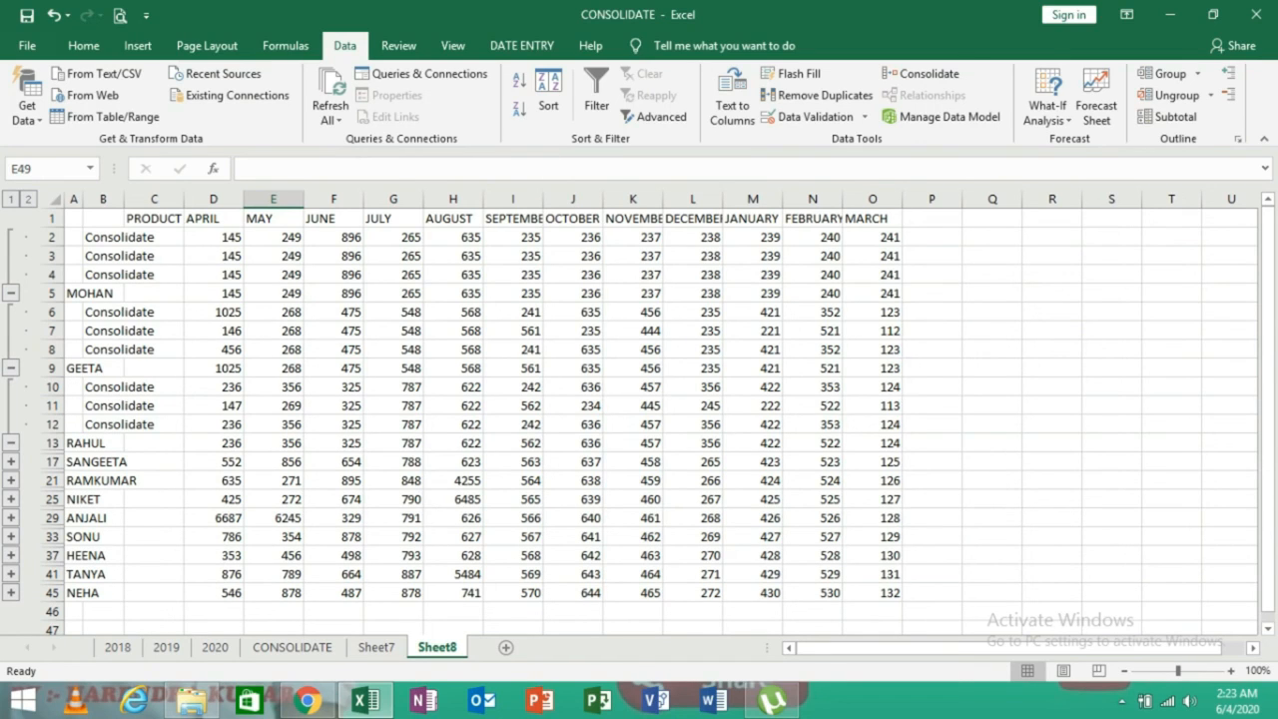
pyautogui.click(10, 461)
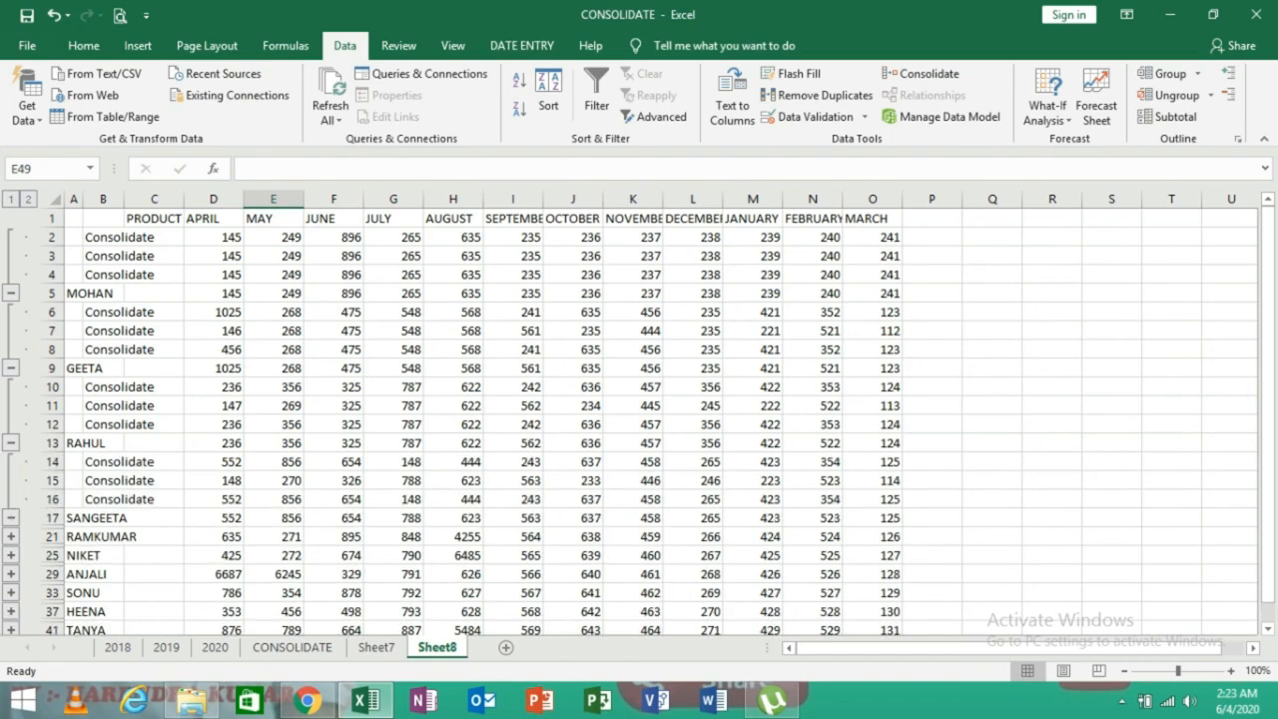